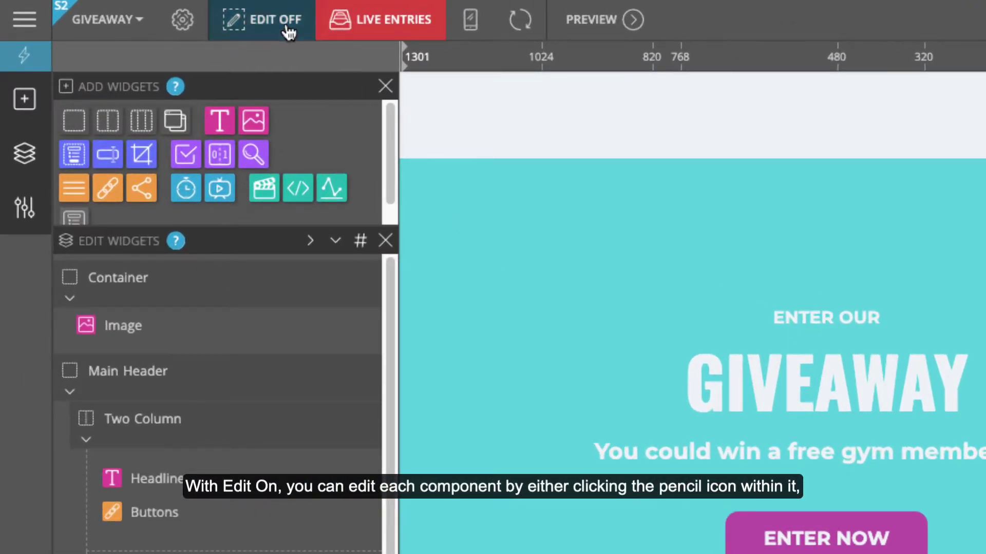
pyautogui.click(286, 27)
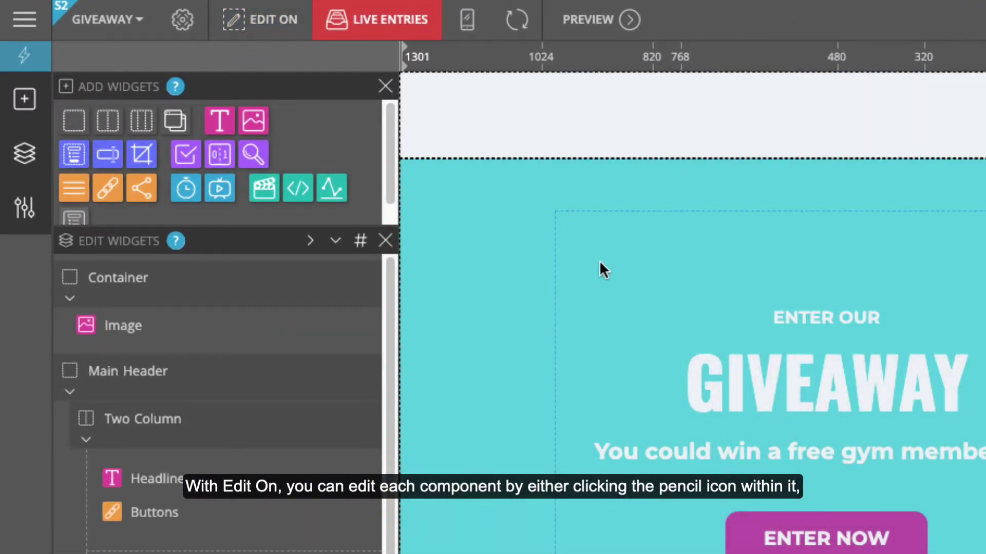
pyautogui.moveTo(602, 263)
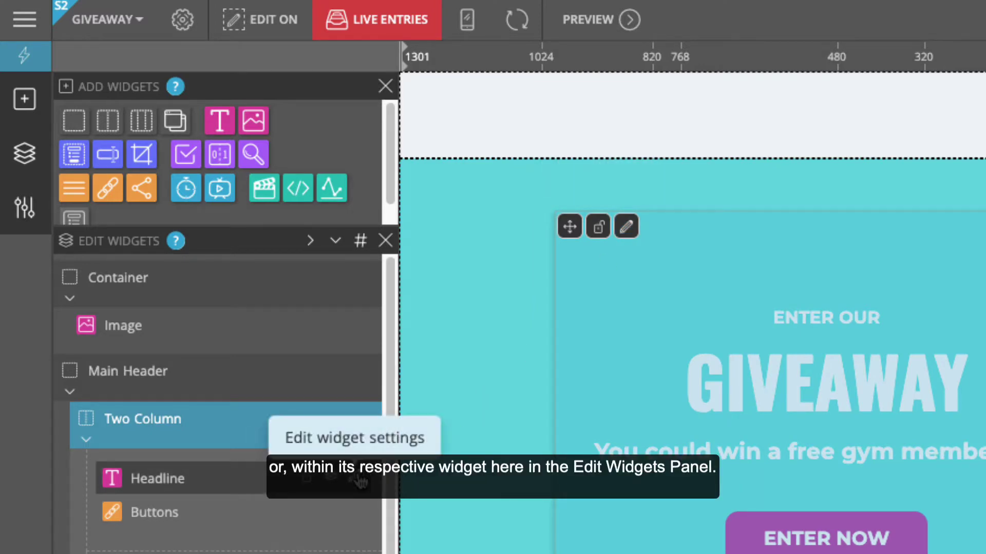
pyautogui.click(284, 20)
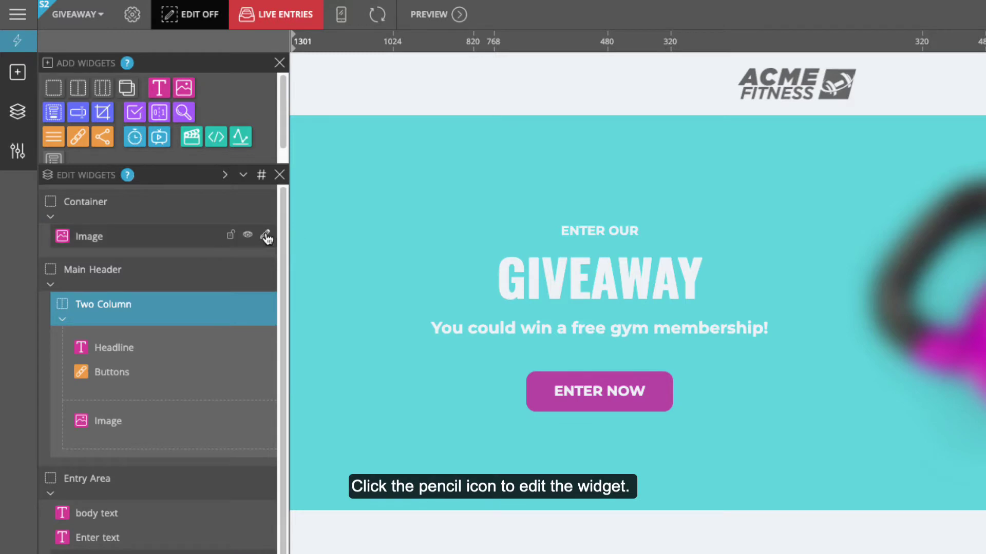
# Replace the logo in the top Container's Image widget with the Acme Resorts logo from the media library and save the widget.
pyautogui.click(266, 236)
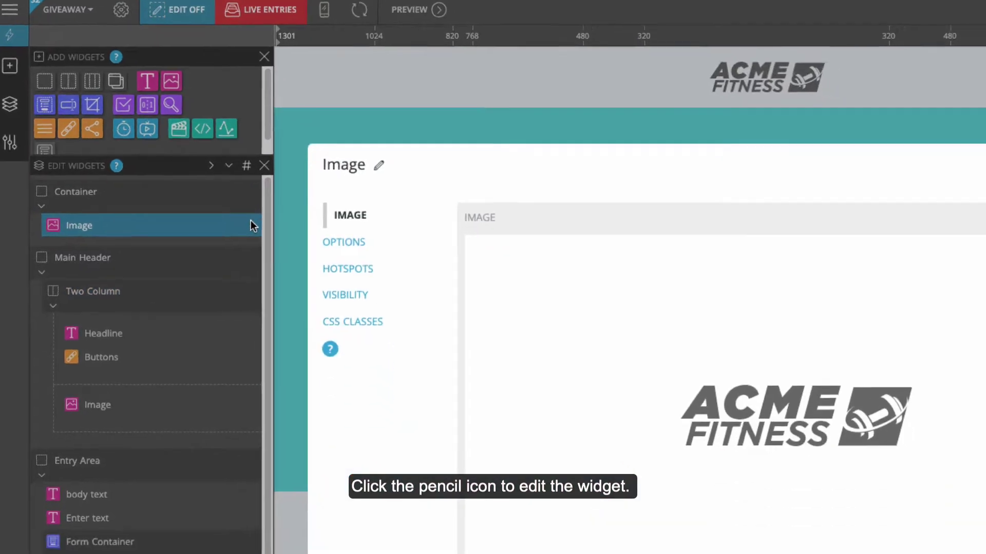
pyautogui.moveTo(531, 338)
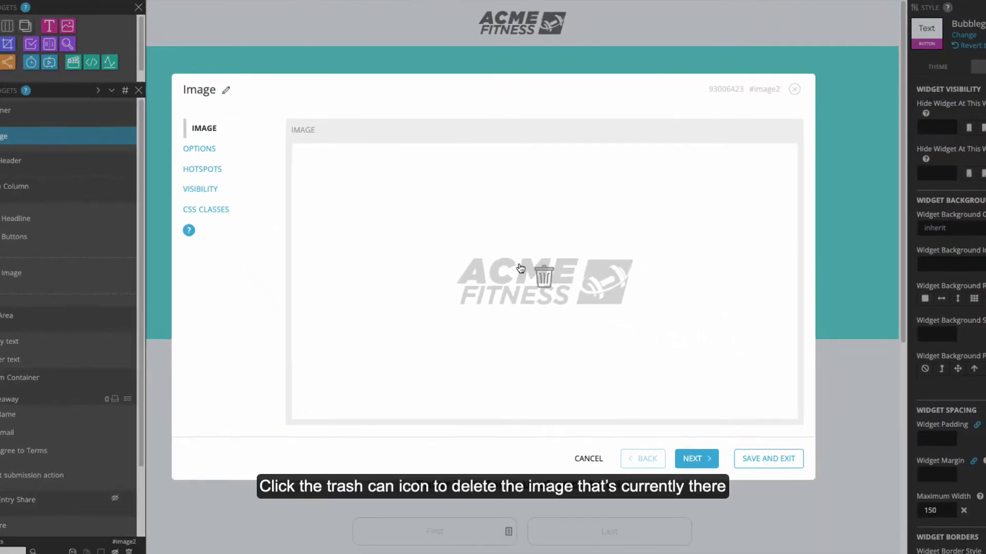
pyautogui.click(543, 278)
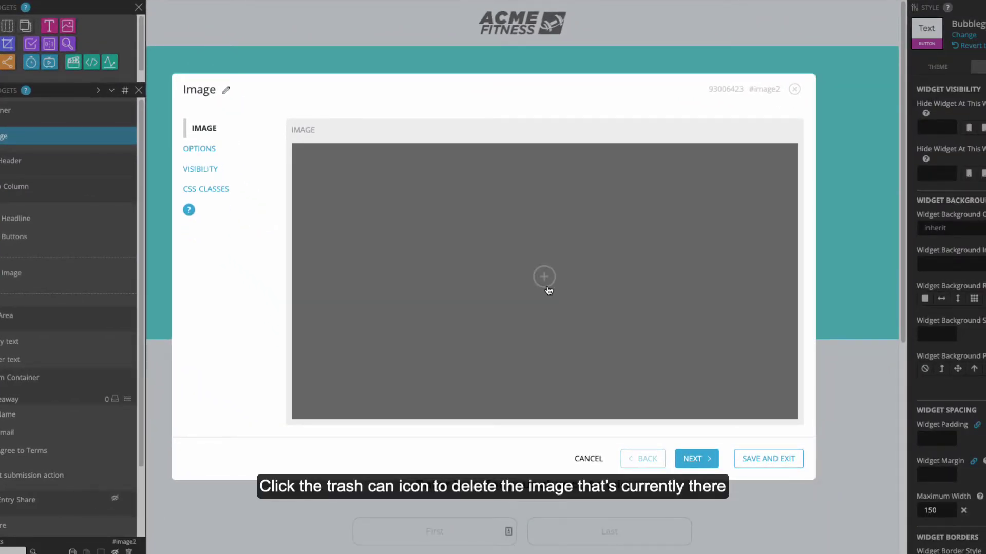
pyautogui.click(544, 277)
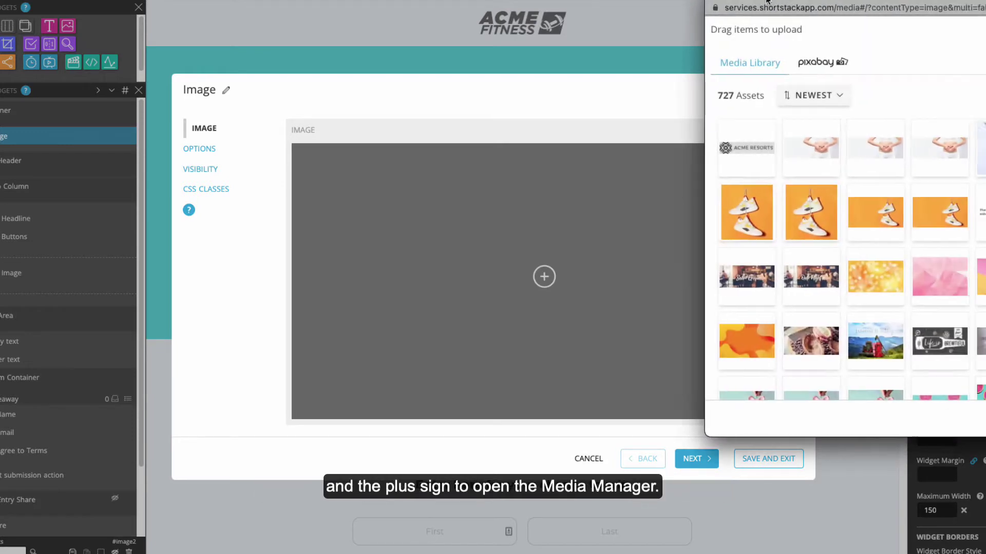
pyautogui.click(525, 148)
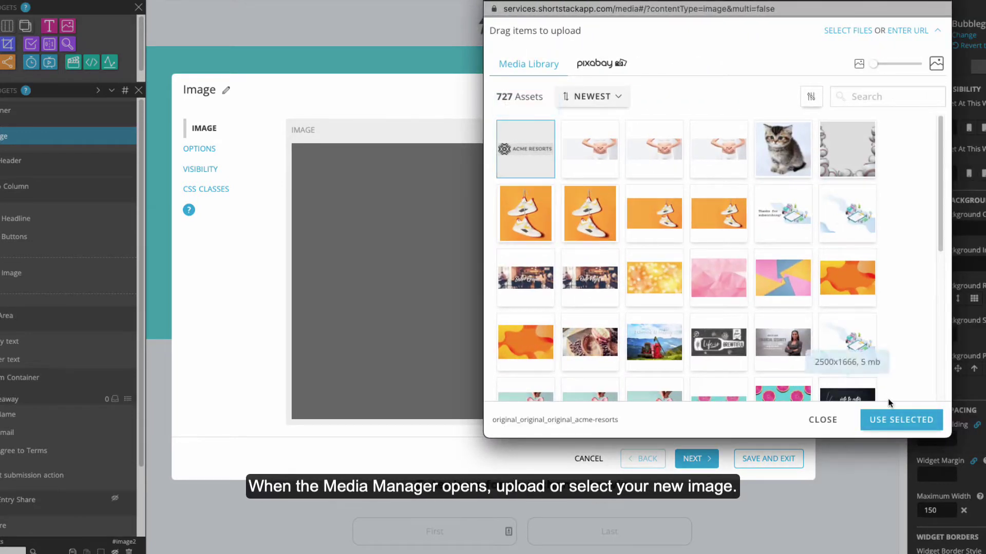
pyautogui.click(906, 418)
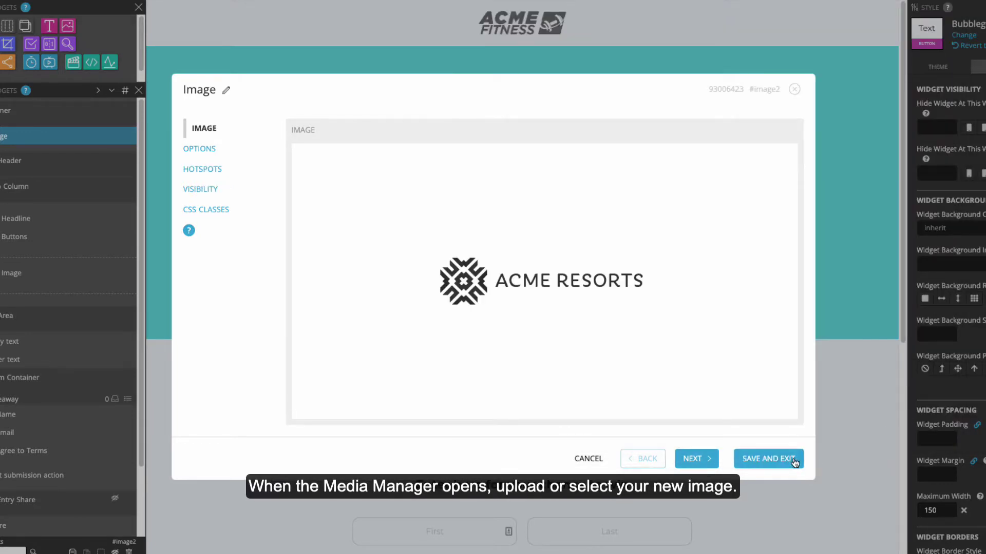
pyautogui.click(793, 459)
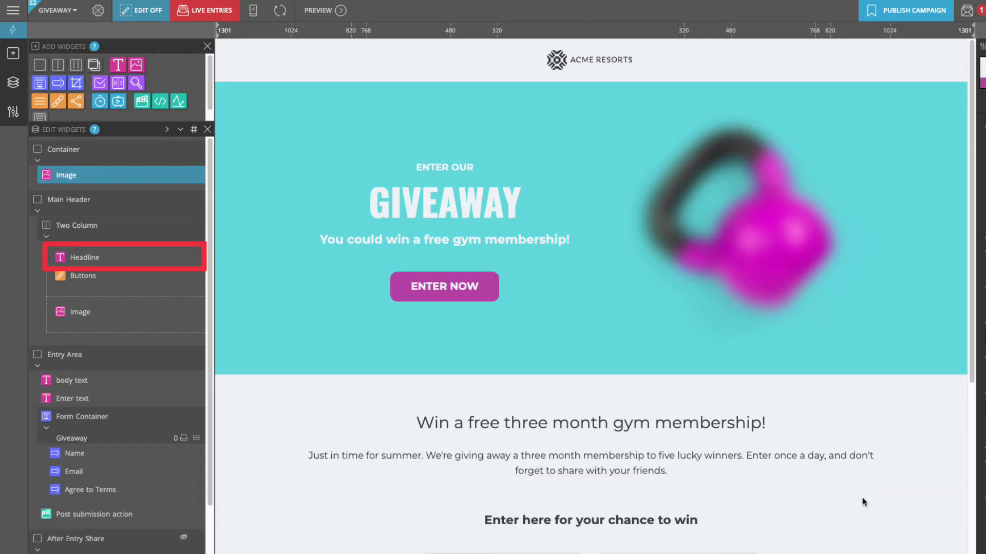
# Change the Headline widget's text to "Getaway Giveaway" and "You could win a trip for two!" and save it.
pyautogui.click(194, 258)
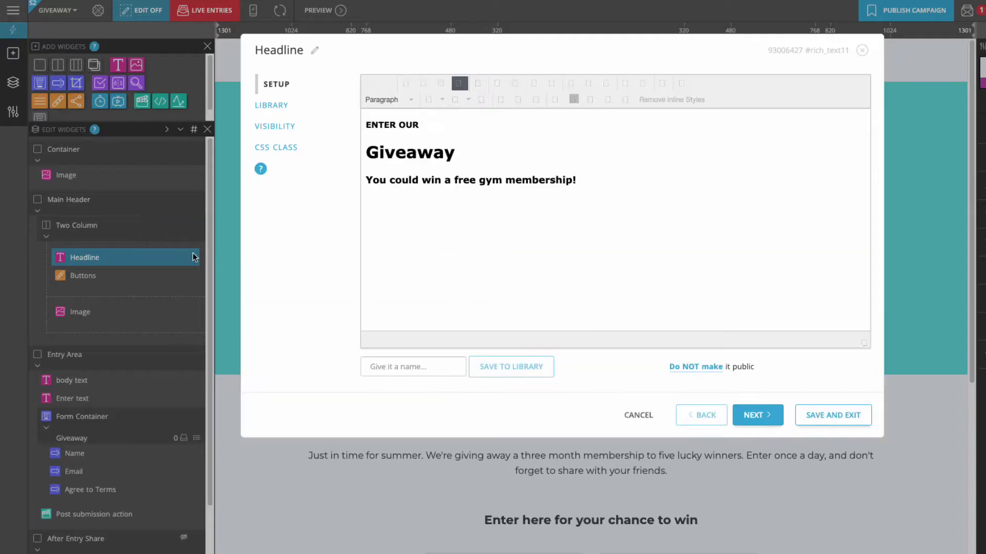
pyautogui.click(367, 152)
pyautogui.write('Getaway')
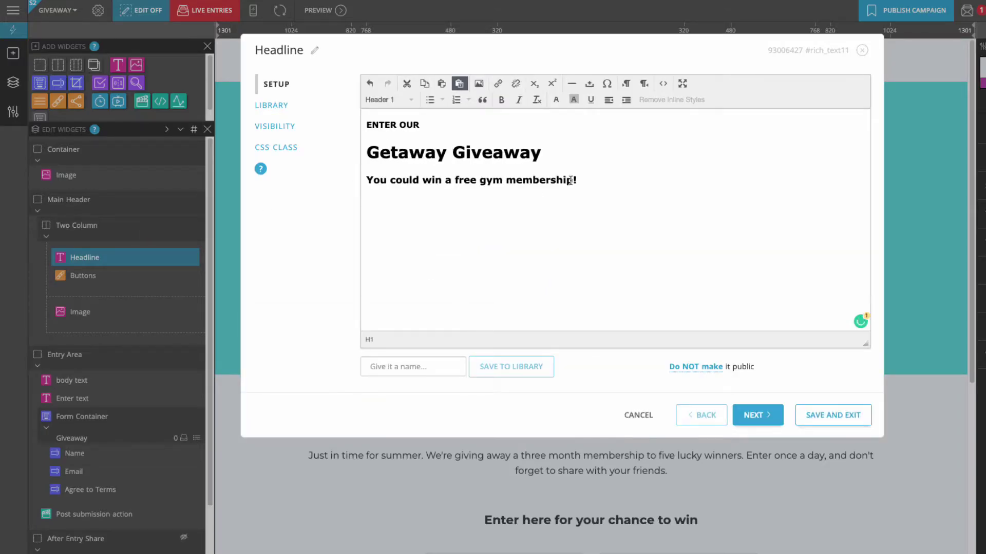
pyautogui.moveTo(574, 179); pyautogui.dragTo(454, 179)
pyautogui.write('trip for two')
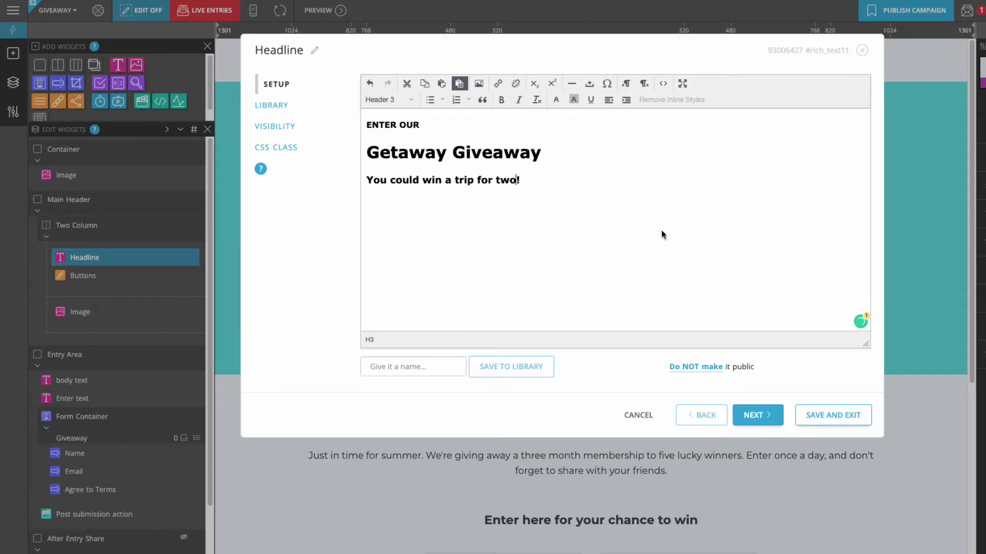
pyautogui.click(833, 415)
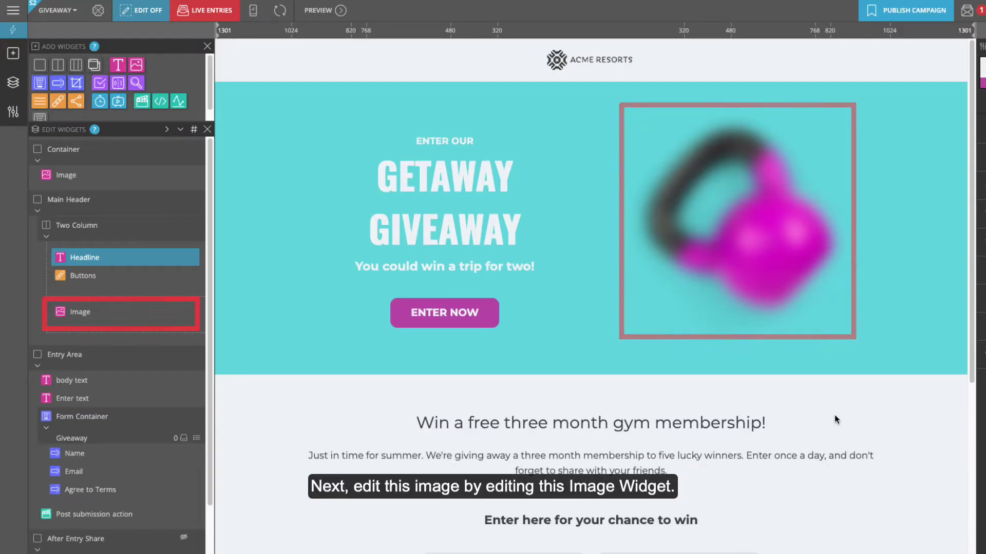
# Replace the kettlebell picture in the Main Header's Image widget with the square suitcases illustration from the media library and save the widget.
pyautogui.click(190, 312)
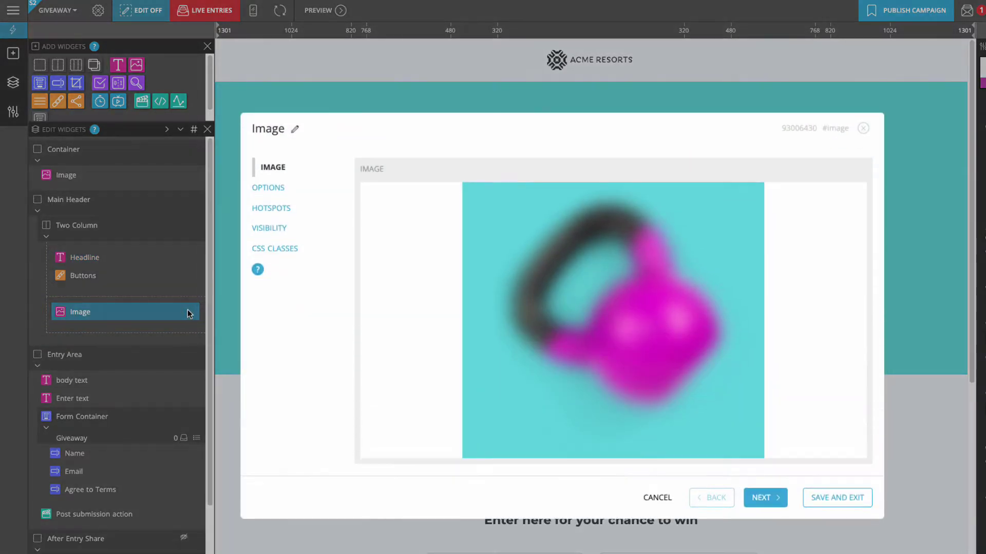
pyautogui.click(598, 321)
pyautogui.click(608, 314)
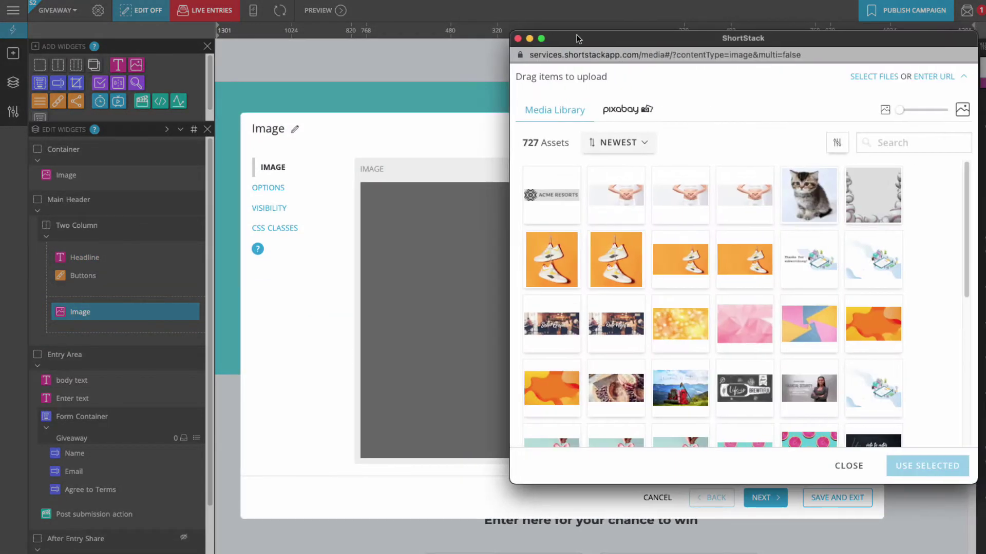
pyautogui.moveTo(966, 172); pyautogui.dragTo(963, 406)
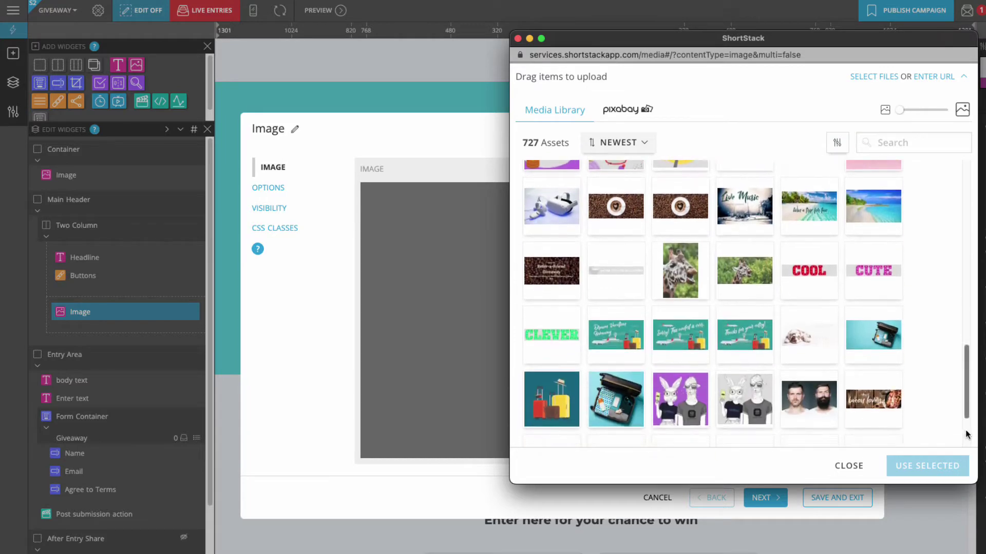
pyautogui.click(552, 371)
pyautogui.click(927, 467)
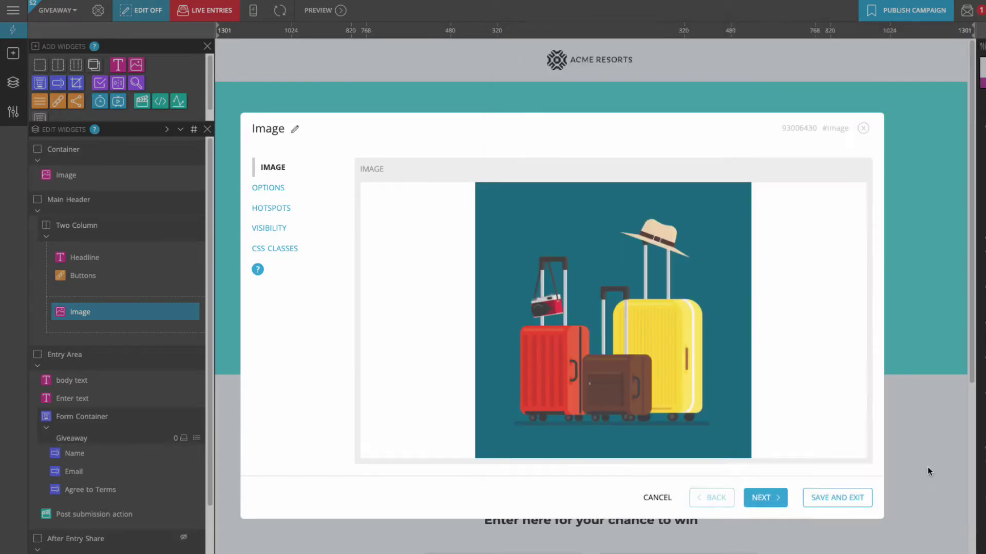
pyautogui.click(840, 497)
# Rewrite the body text widget with the heading "Need to get away?" and a paragraph promoting the luxury travel experience for winner and companion, and save it.
pyautogui.moveTo(970, 363); pyautogui.dragTo(968, 415)
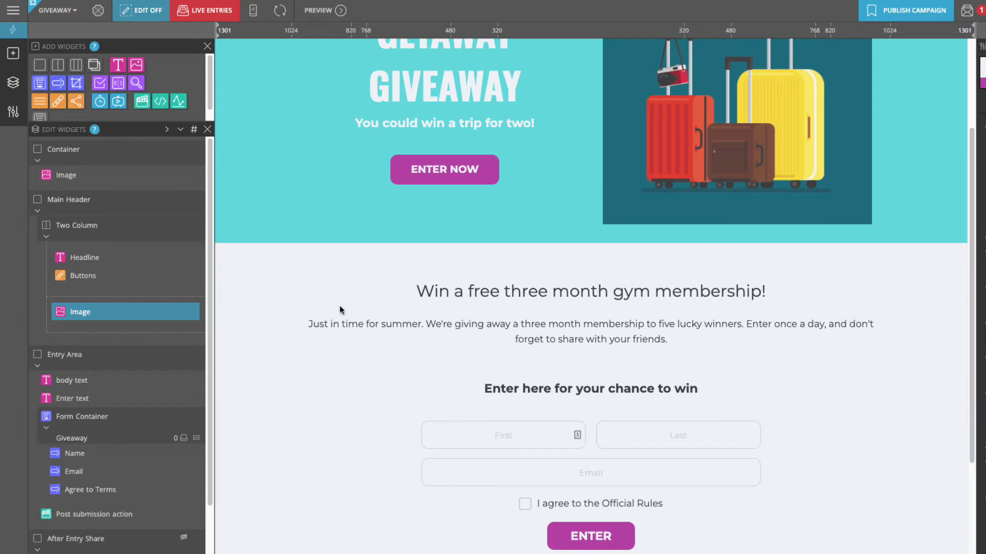
pyautogui.moveTo(209, 300); pyautogui.dragTo(217, 369)
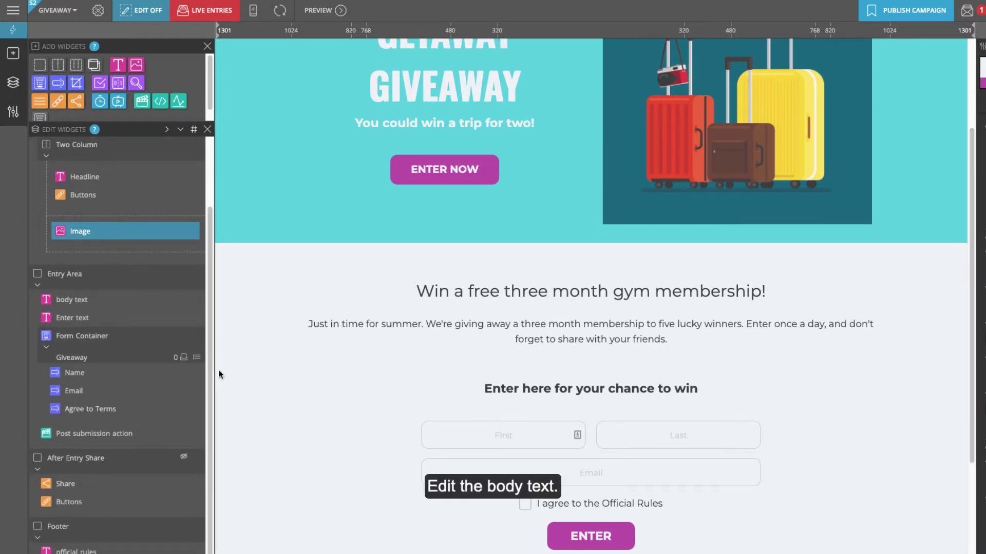
pyautogui.click(194, 297)
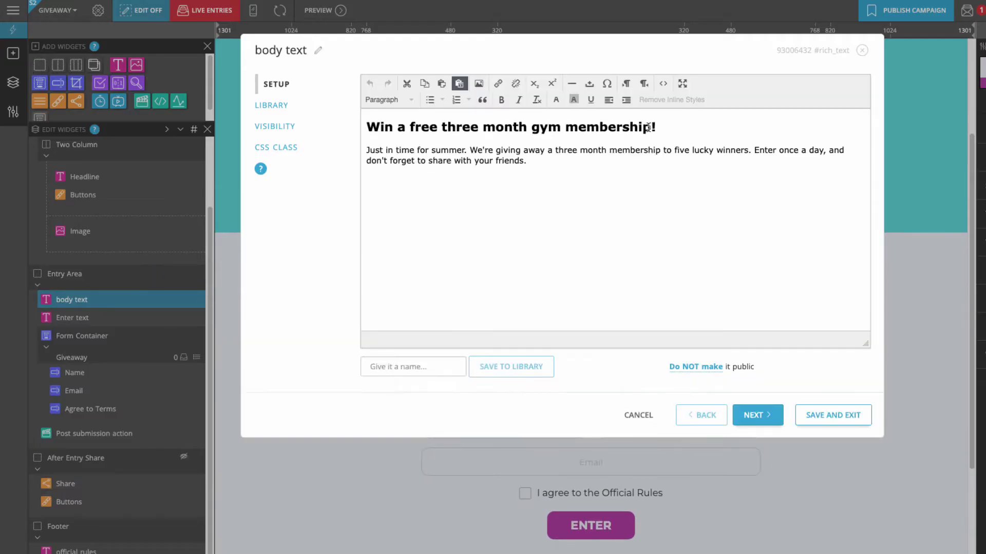
pyautogui.moveTo(657, 127); pyautogui.dragTo(356, 127)
pyautogui.write('Need to get away?')
pyautogui.moveTo(528, 161); pyautogui.dragTo(351, 154)
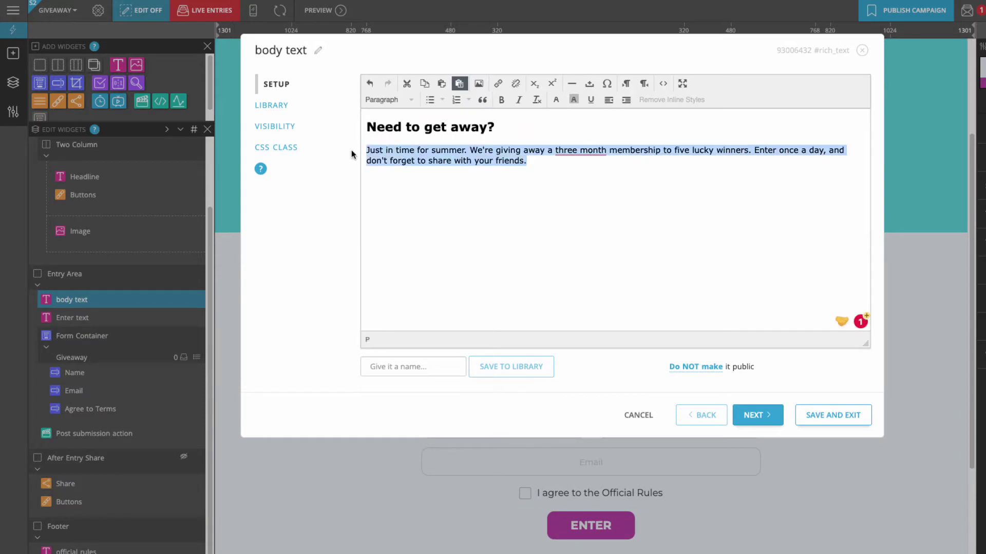
pyautogui.write('This luxury travel experience is just what you need to revive your spirits before the holidays. The winner and travel  companion will be pampered, wined, and dined like never before.')
pyautogui.click(840, 415)
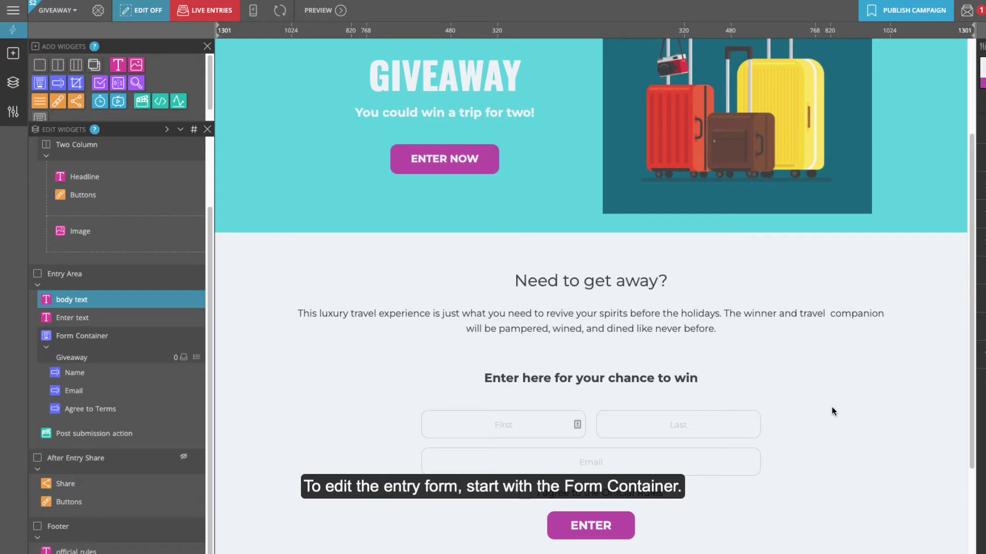
# Set the Form Container's entry restrictions to one entry every calendar day instead of a single entry only.
pyautogui.click(198, 336)
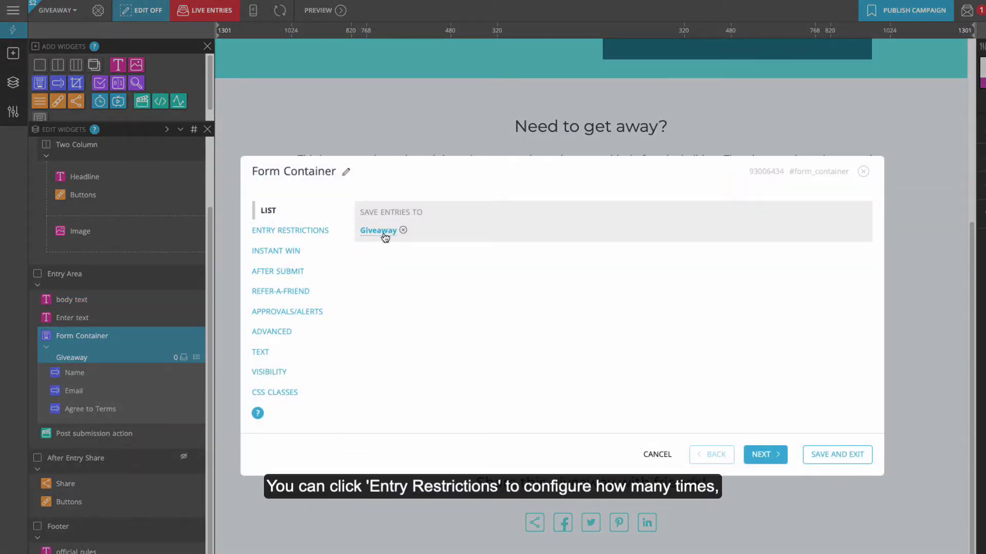
pyautogui.click(307, 230)
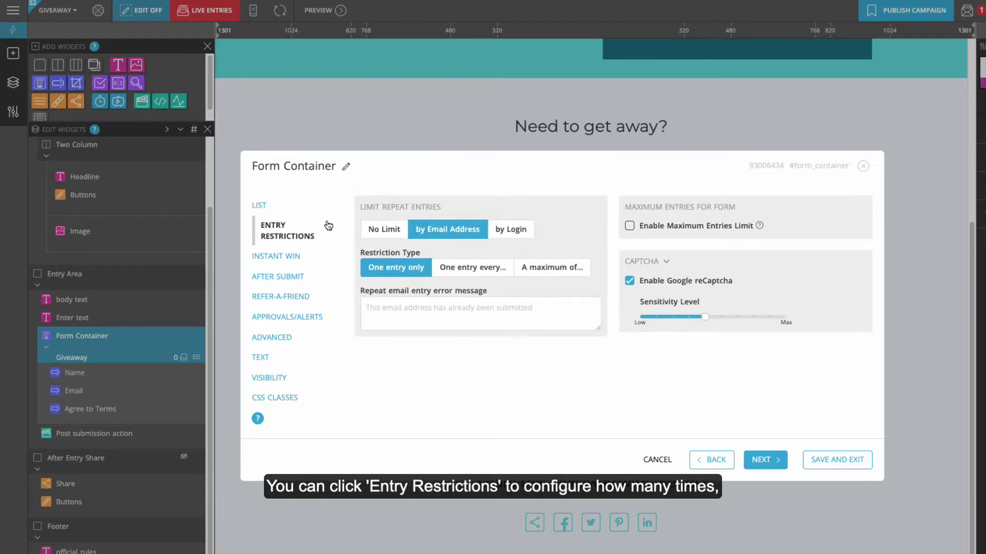
pyautogui.click(475, 271)
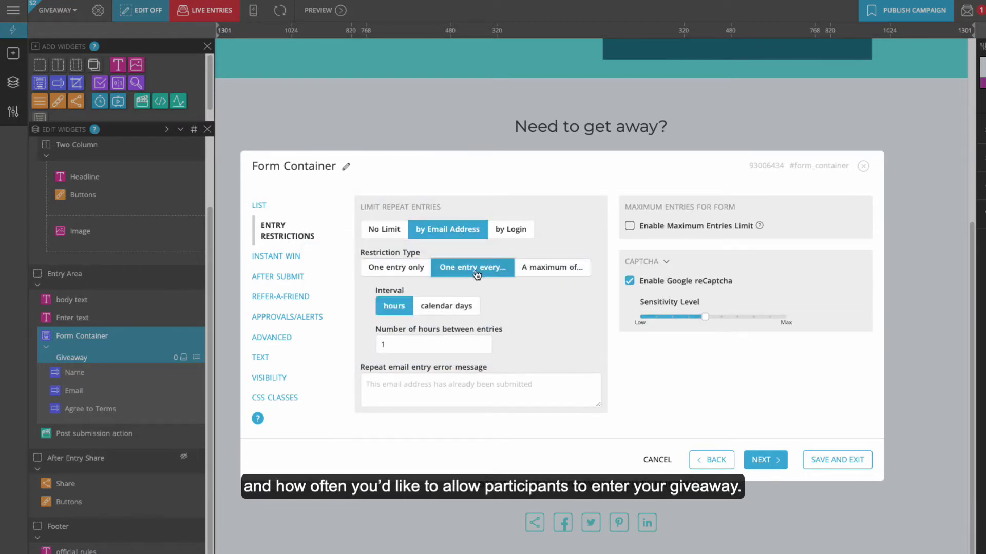
pyautogui.click(463, 308)
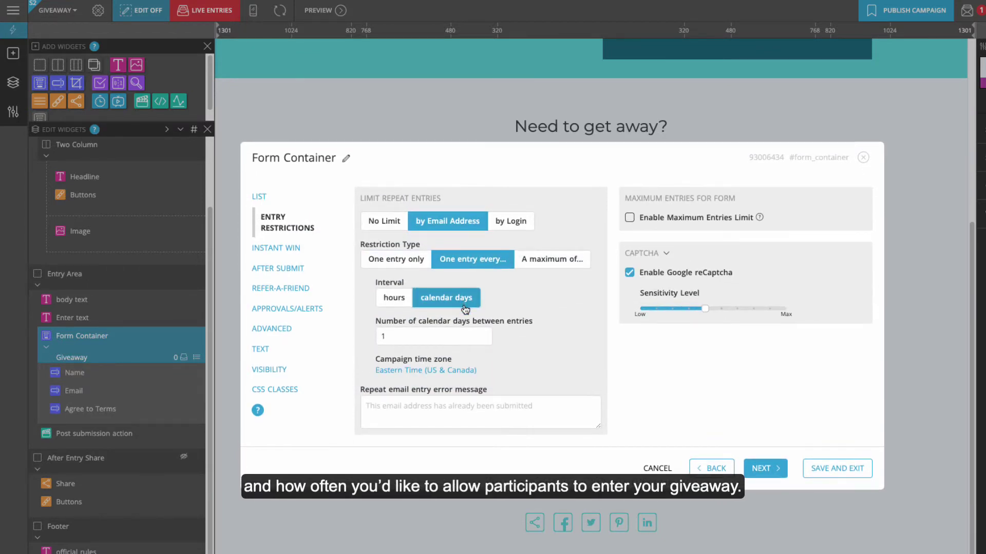
# Enter an email address to receive alerts about new entries in the Form Container's approvals and alerts settings, and save the widget.
pyautogui.click(296, 269)
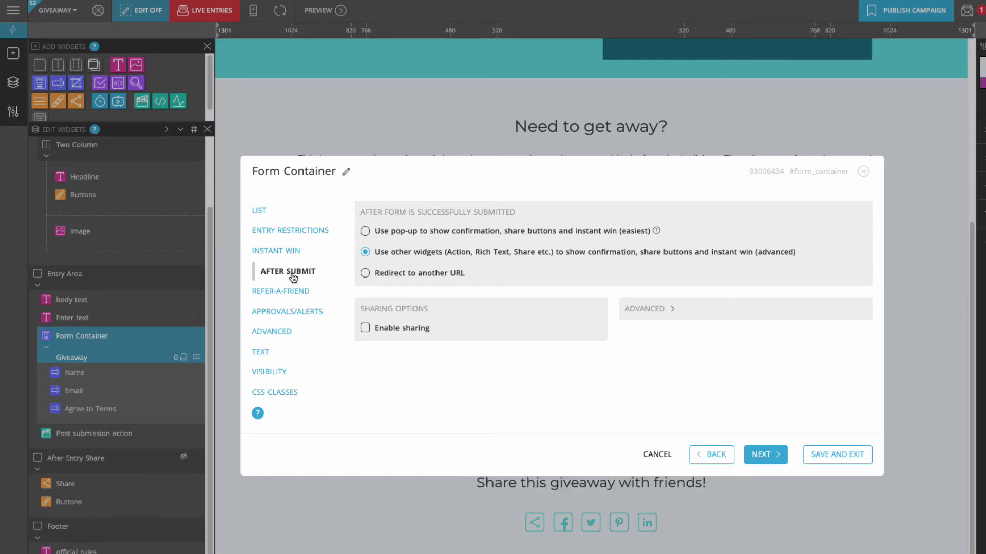
pyautogui.click(294, 312)
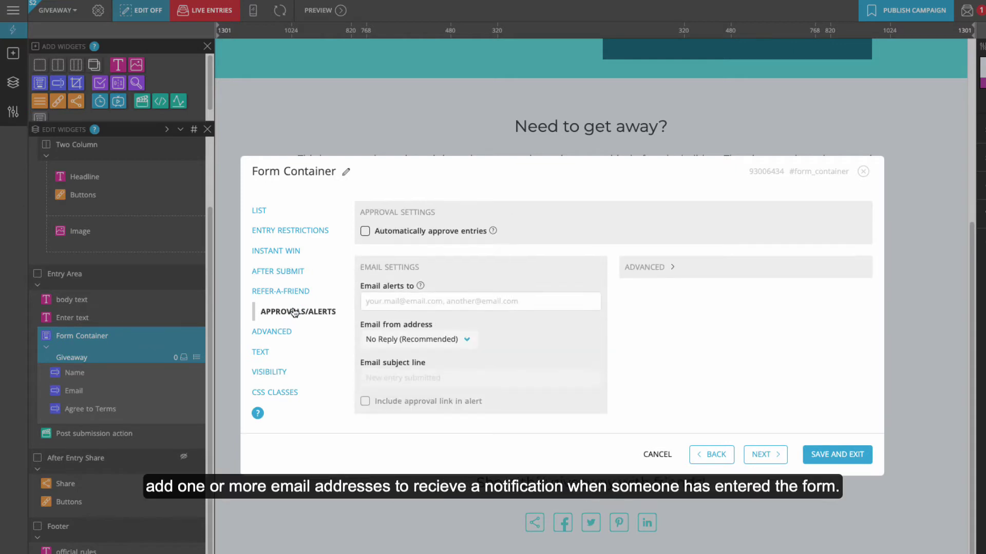
pyautogui.click(369, 302)
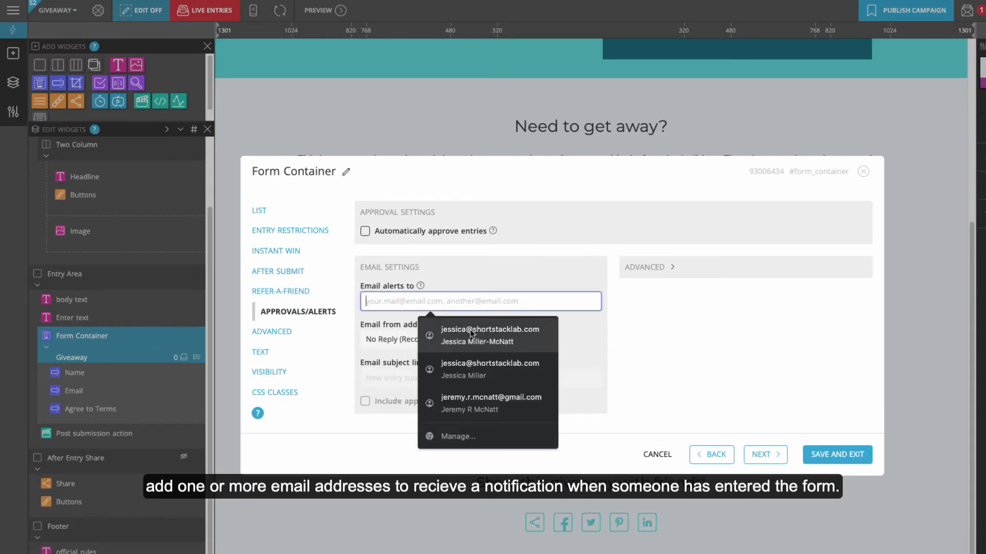
pyautogui.click(495, 333)
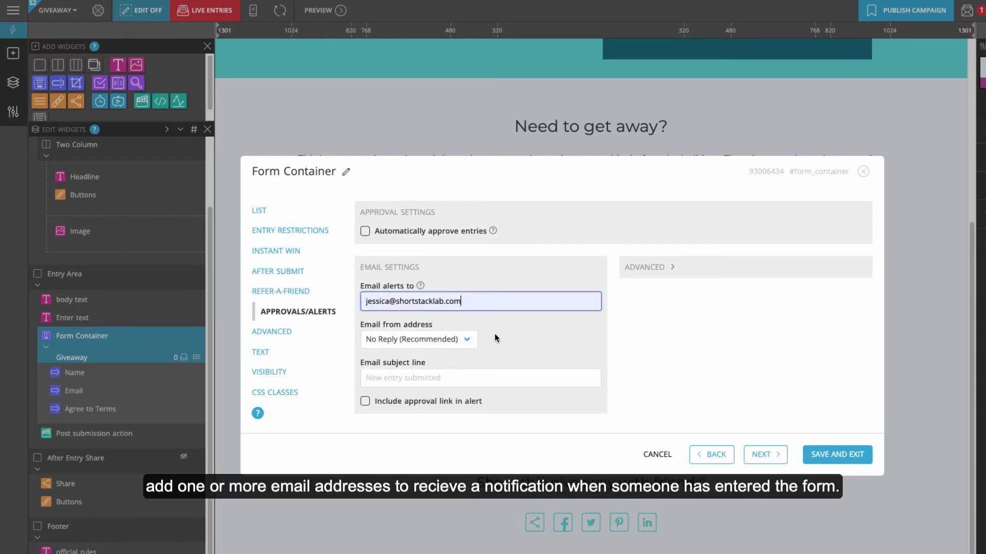
pyautogui.click(845, 452)
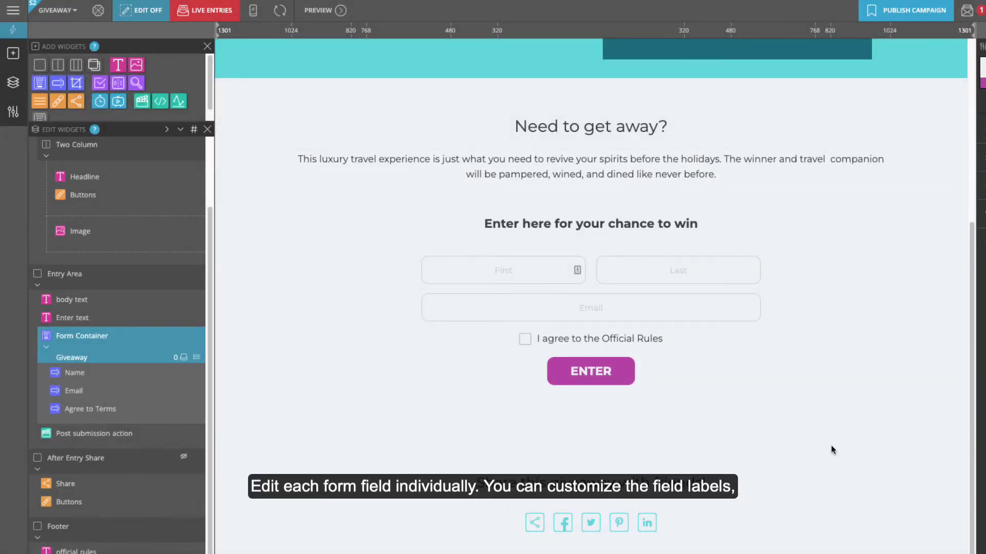
# Review the Name field's settings, including its labels, required option and error messages, and save and exit the widget.
pyautogui.click(197, 373)
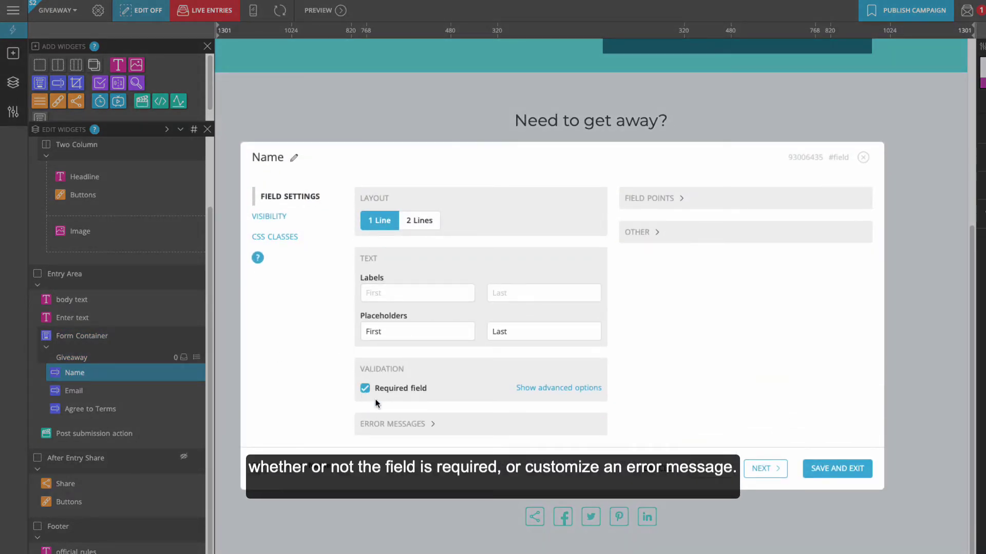
pyautogui.click(410, 428)
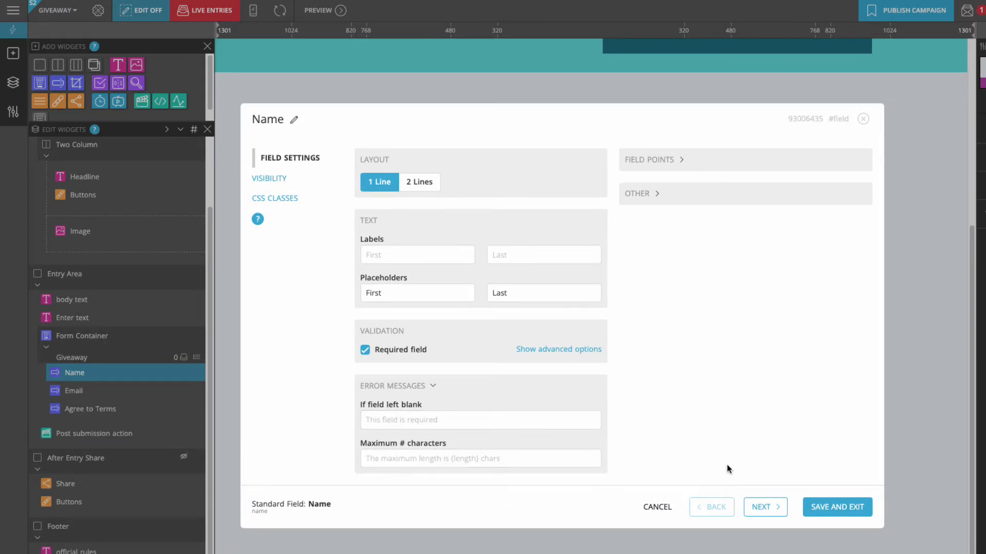
pyautogui.click(842, 508)
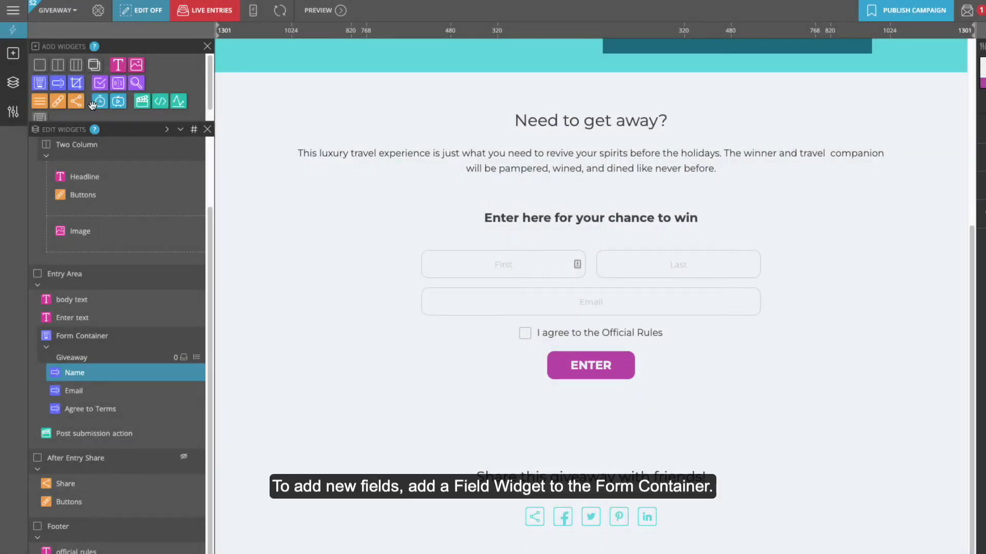
# Add a custom Boolean field "I am at least 21 years of age." from the field library above Agree to Terms in the Form Container.
pyautogui.moveTo(60, 84); pyautogui.dragTo(100, 408)
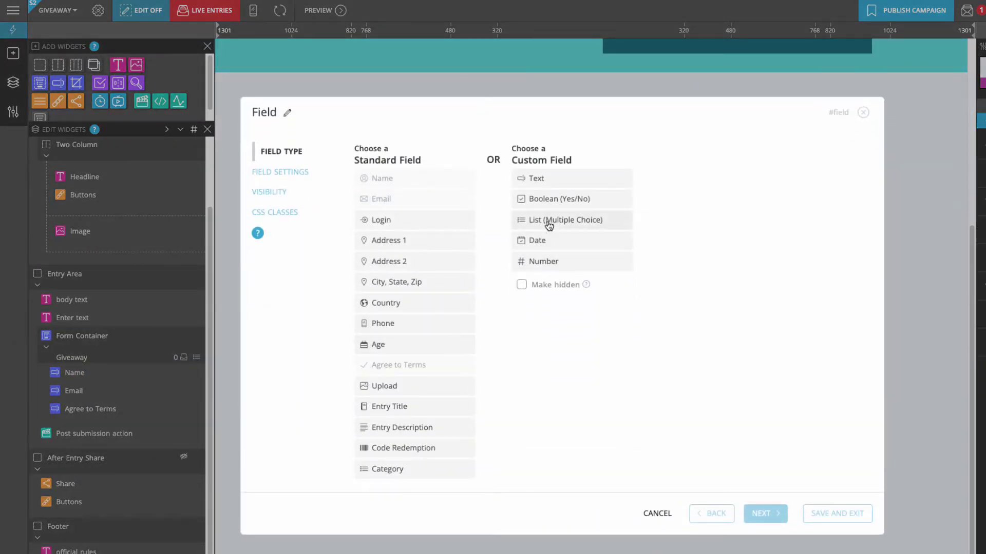
pyautogui.click(551, 199)
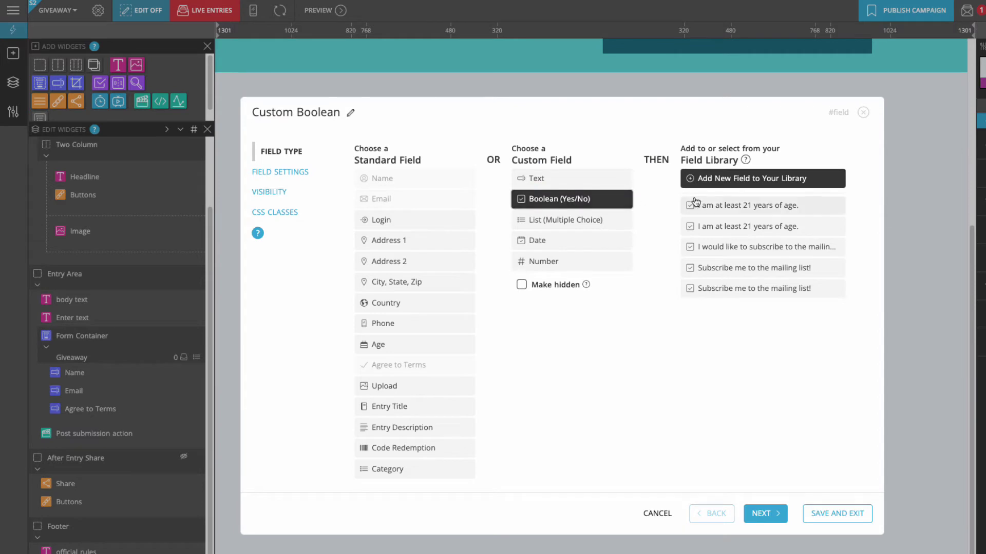
pyautogui.click(728, 206)
pyautogui.click(805, 512)
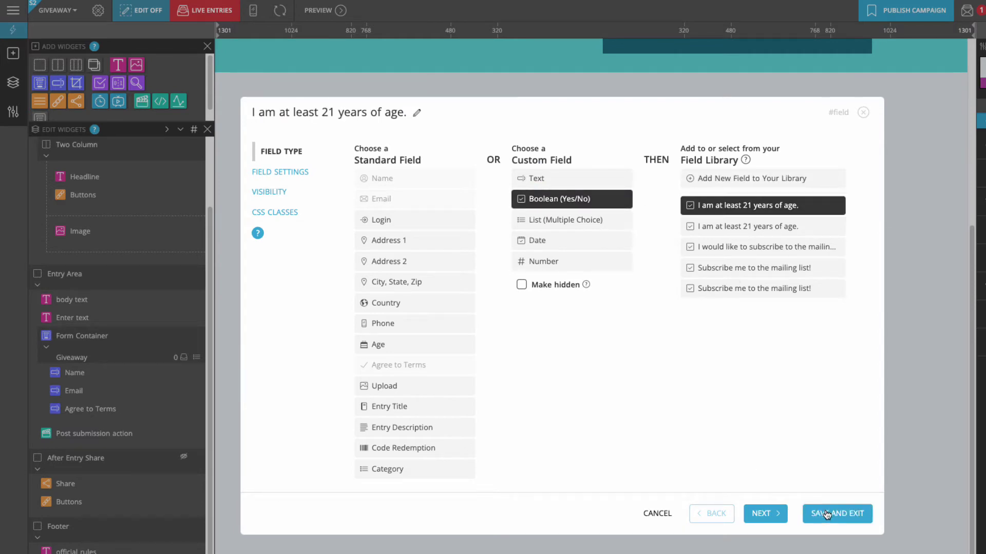
# Remove LinkedIn and Pinterest from the platforms offered in the After Entry Share section's Share widget.
pyautogui.click(198, 502)
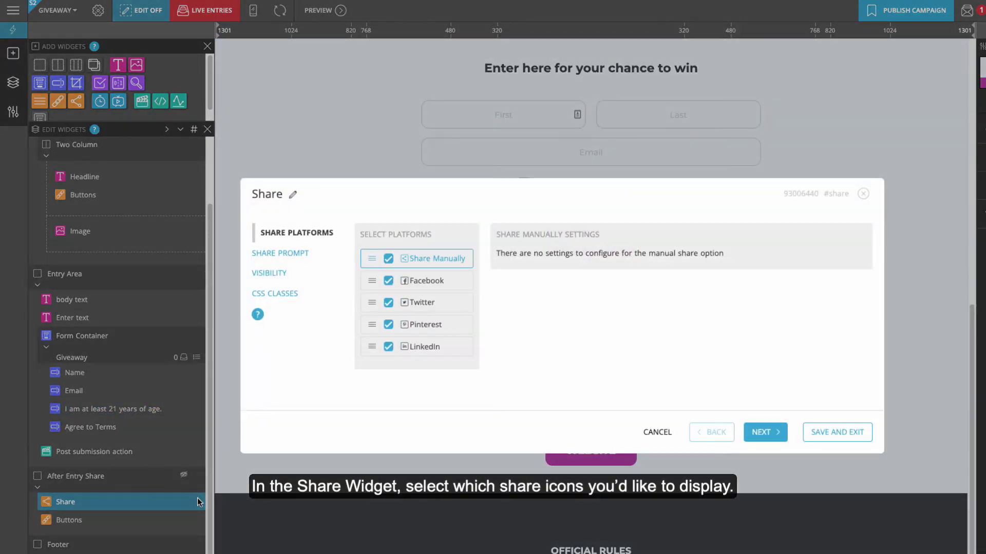
pyautogui.click(388, 347)
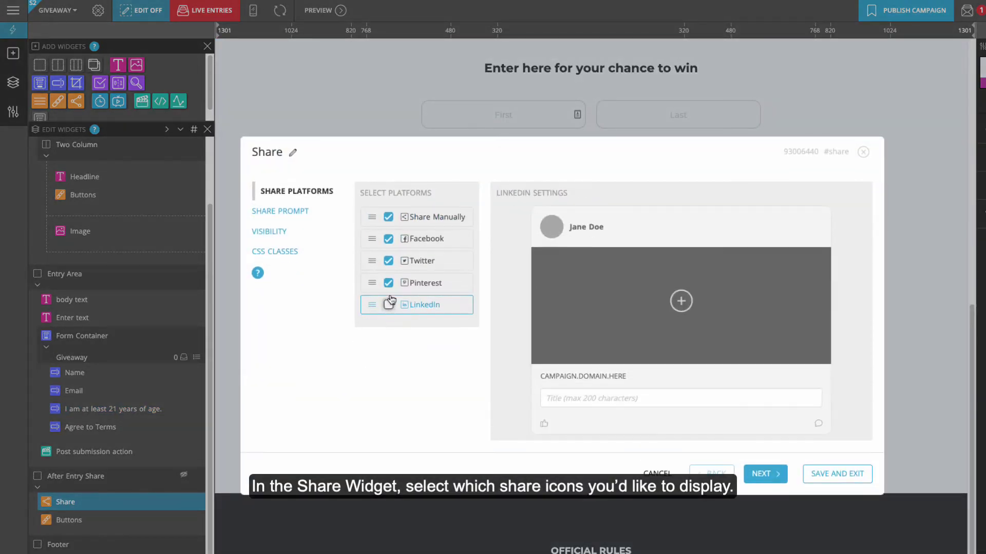
pyautogui.click(388, 283)
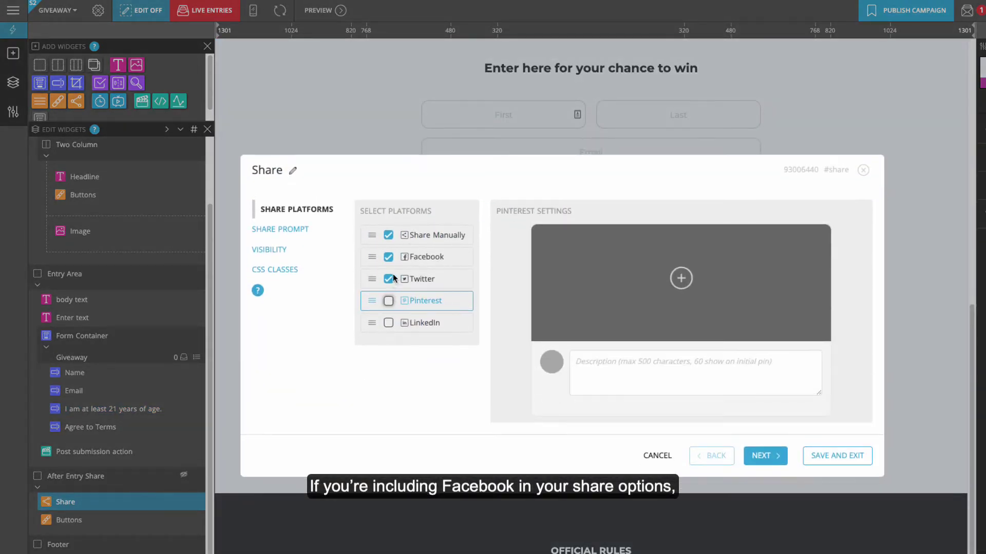
# Use the turquoise "start packing" suitcase image from the media library for the Facebook share post, and save the Share widget.
pyautogui.click(442, 258)
pyautogui.click(680, 286)
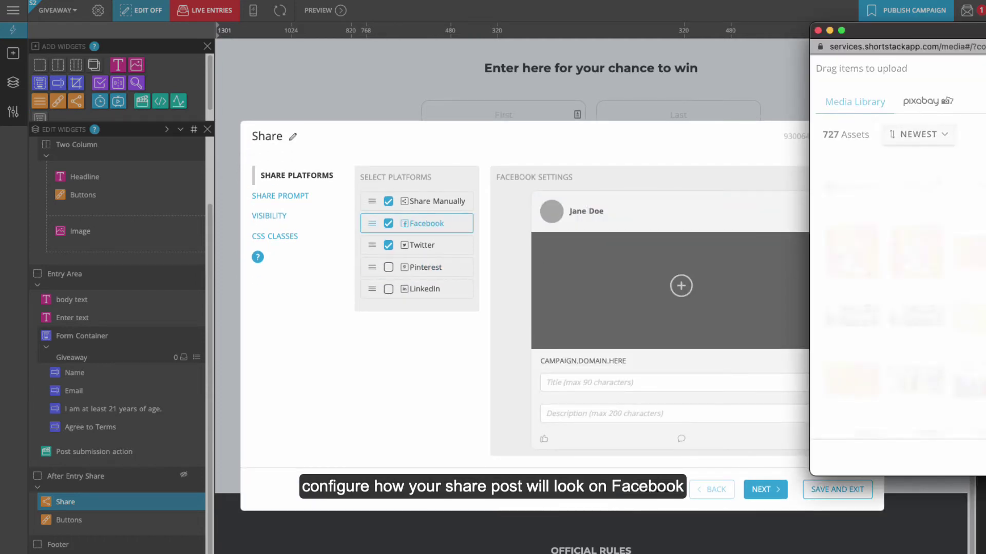
pyautogui.scroll(-15, 937, 320)
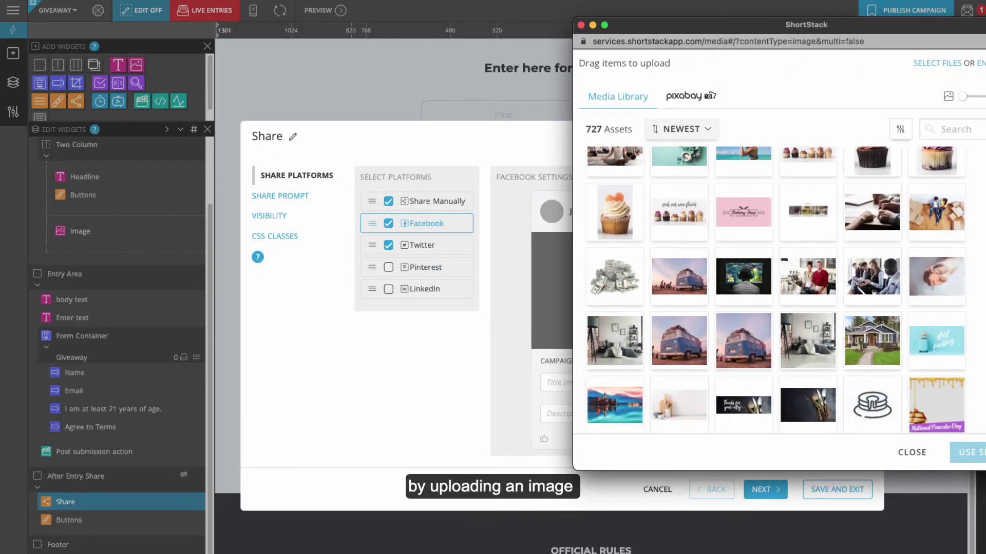
pyautogui.click(936, 321)
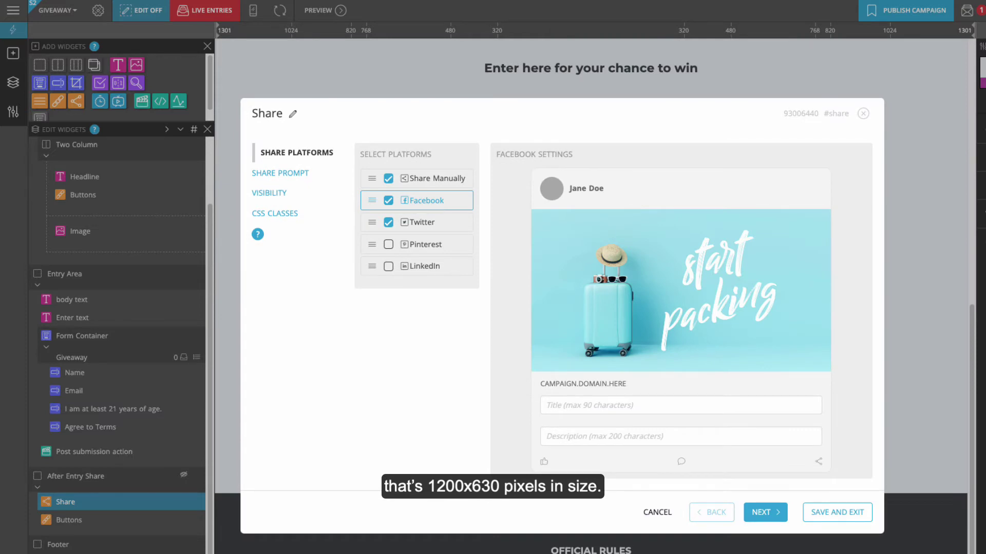
pyautogui.click(837, 512)
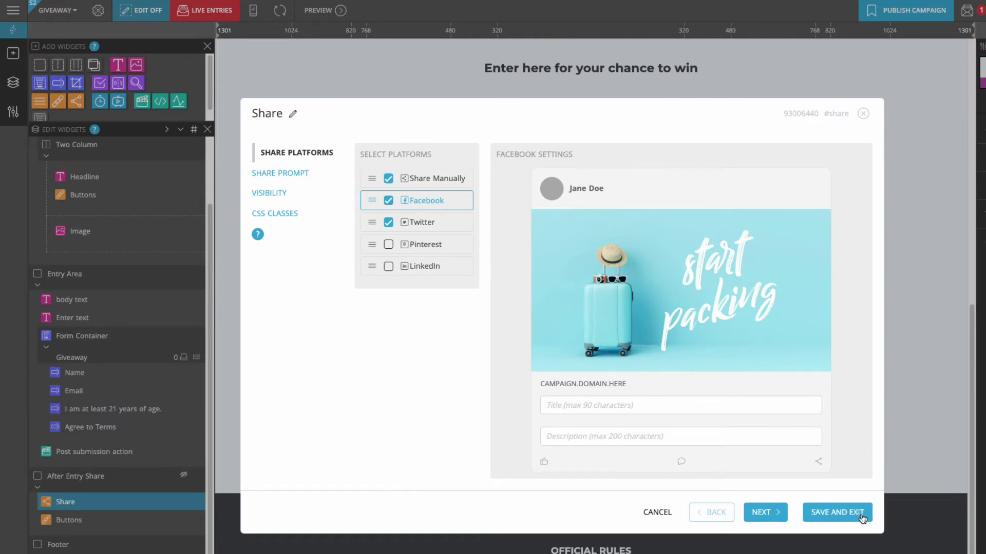
pyautogui.click(197, 519)
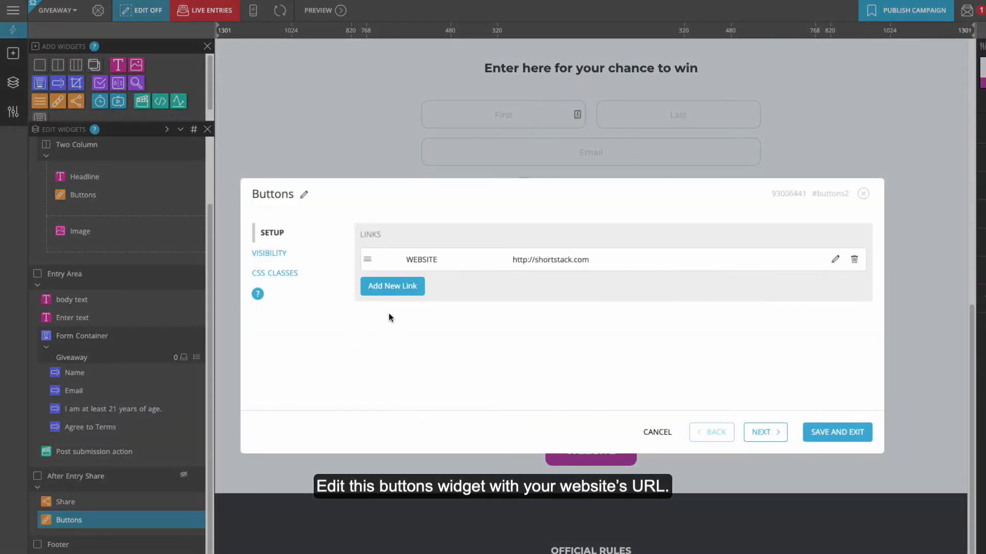
pyautogui.click(835, 260)
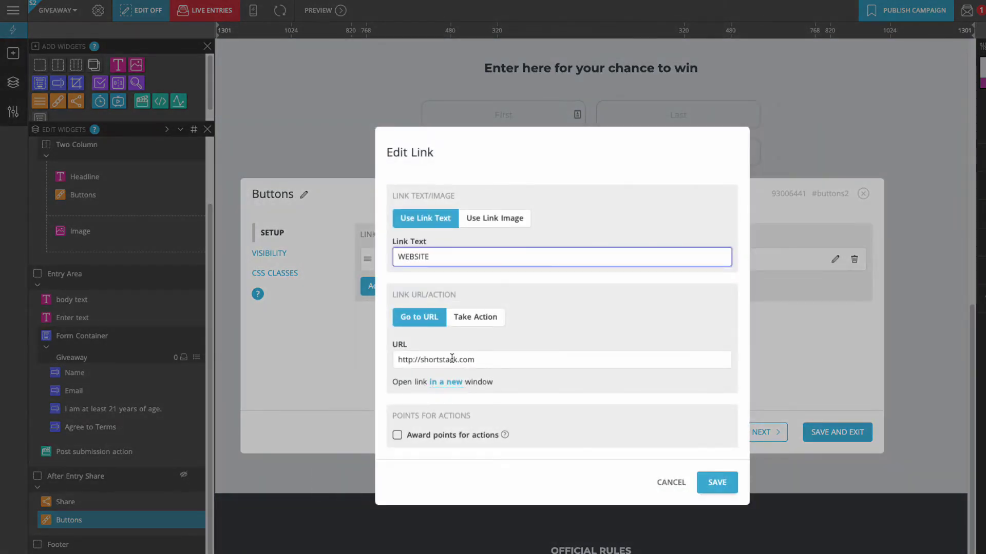
pyautogui.moveTo(451, 359); pyautogui.dragTo(384, 365)
pyautogui.write('https://www.acmere')
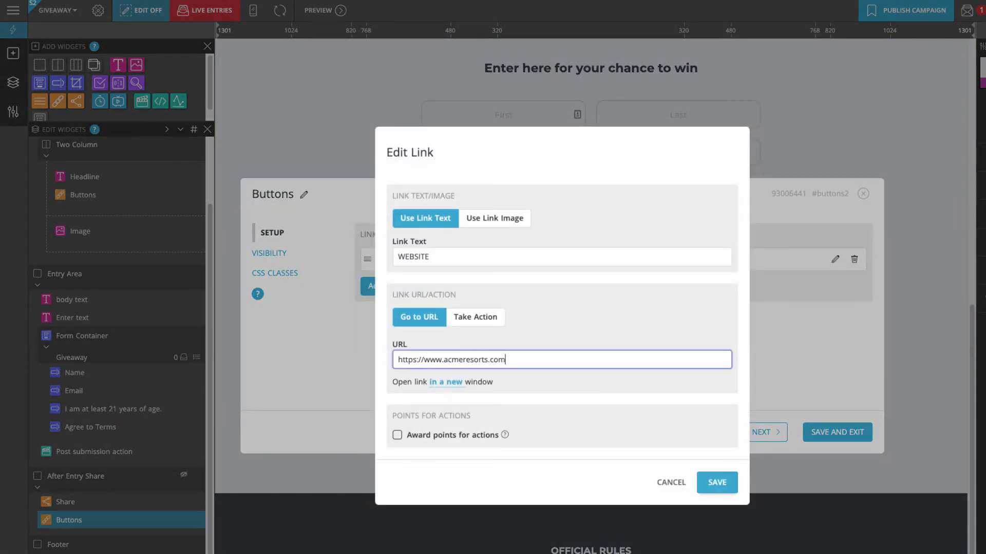
pyautogui.click(727, 489)
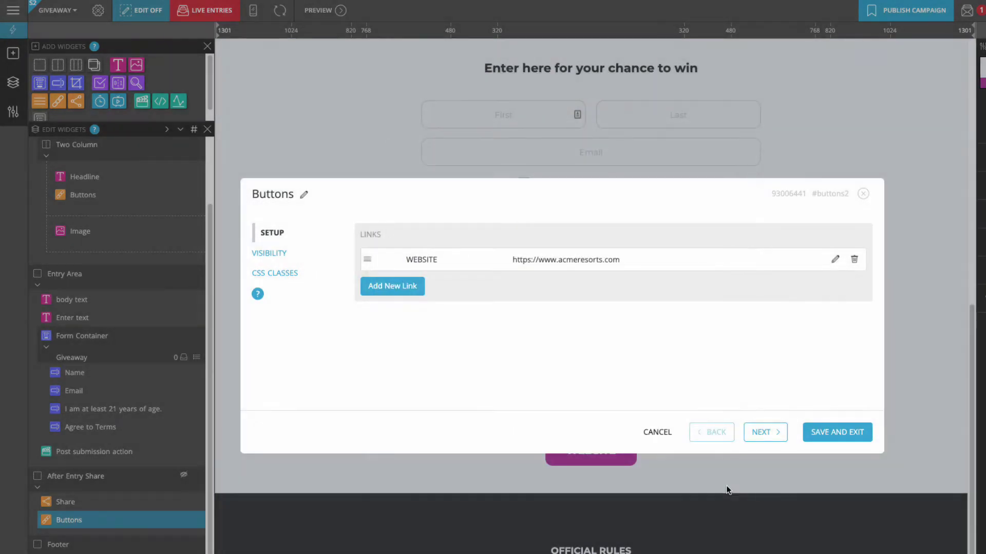
pyautogui.click(826, 435)
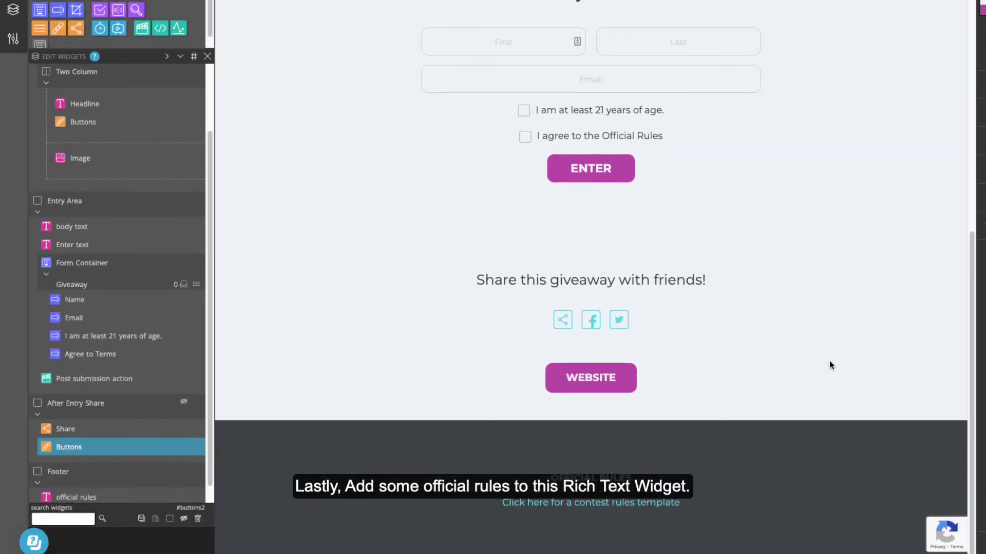
# Replace the template link in the footer's official rules widget with the copied contest rules text, save it, and check the footer.
pyautogui.scroll(-1, 208, 418)
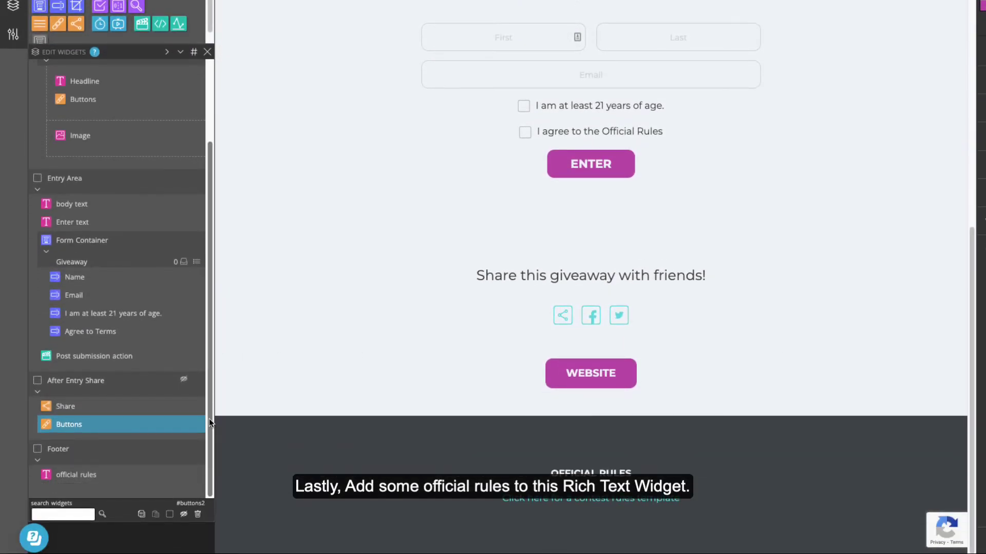
pyautogui.click(197, 475)
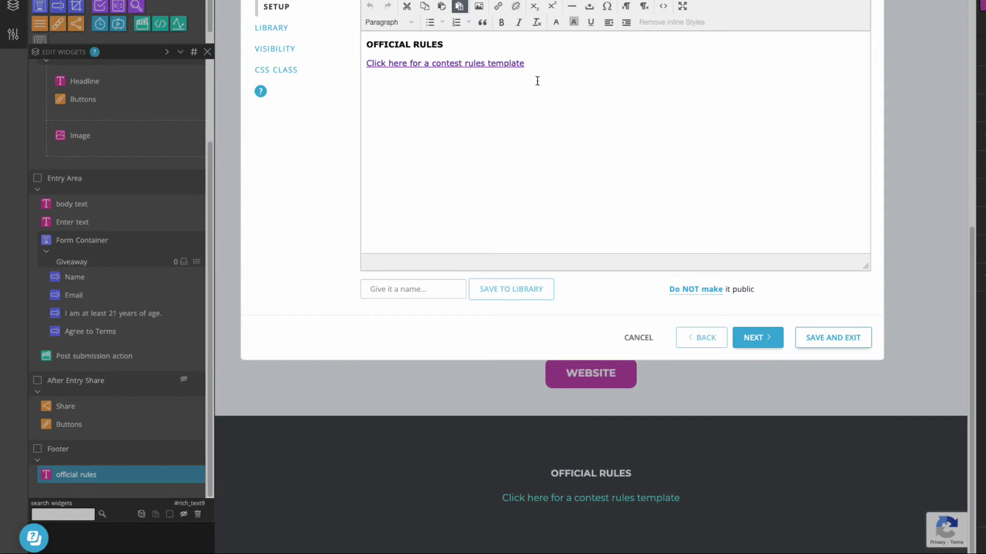
pyautogui.tripleClick(530, 62)
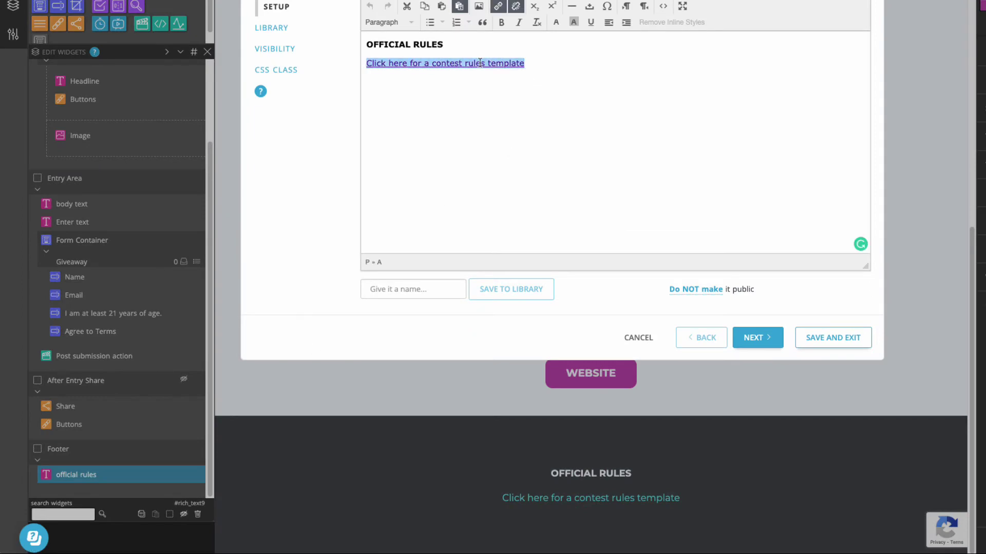
pyautogui.hotkey('ctrl', 'v')
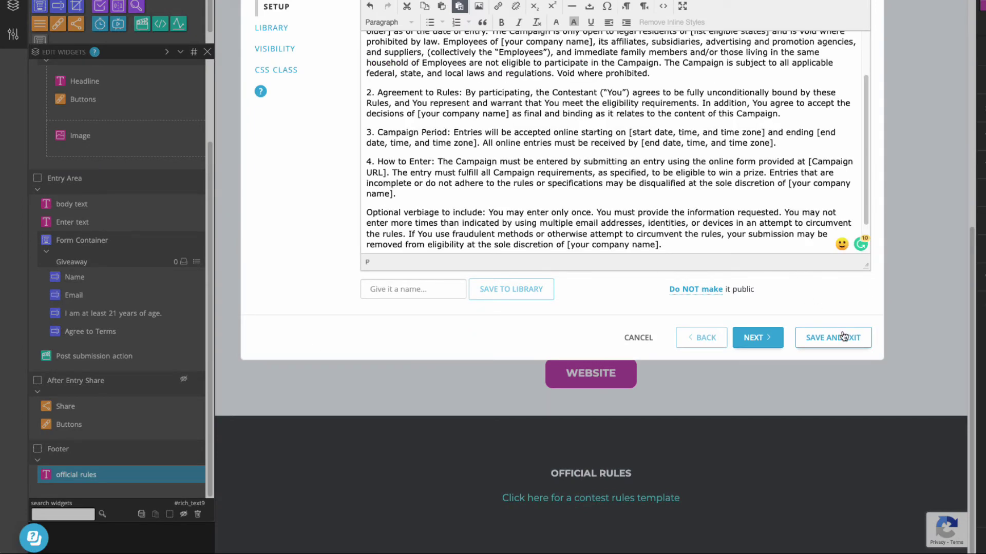
pyautogui.click(842, 335)
pyautogui.moveTo(974, 195); pyautogui.dragTo(974, 324)
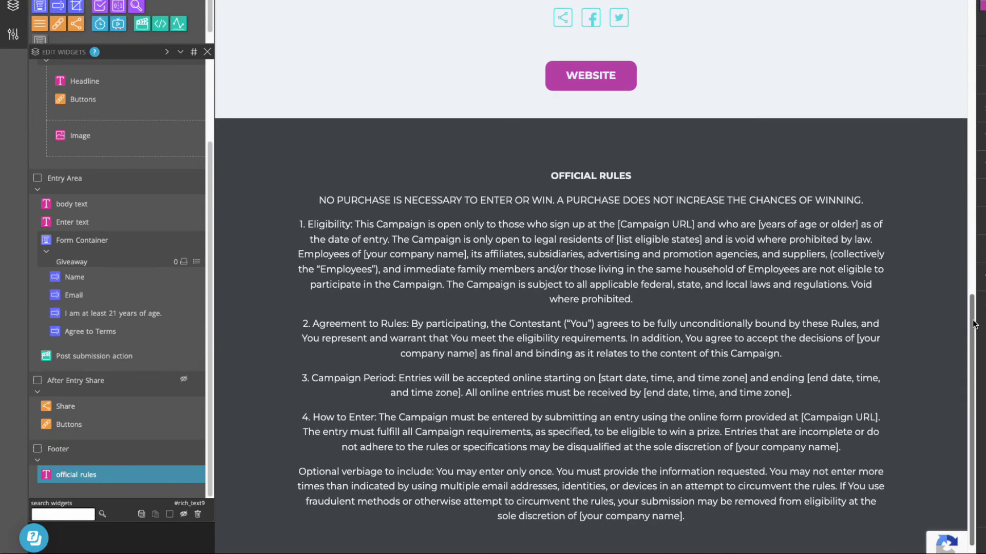
# Change the campaign's theme to Orange Ice Cream.
pyautogui.scroll(12, 974, 325)
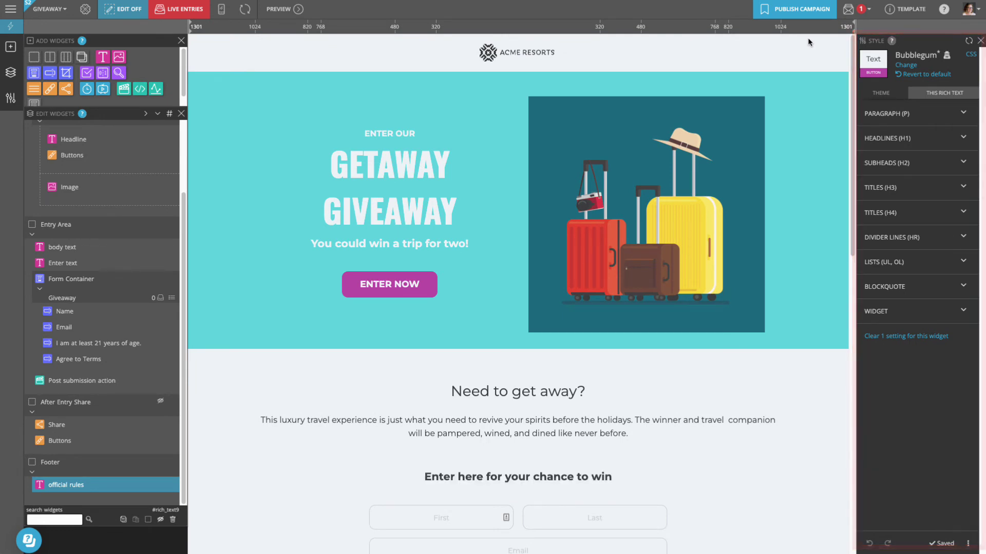
pyautogui.click(905, 65)
pyautogui.moveTo(971, 106); pyautogui.dragTo(971, 365)
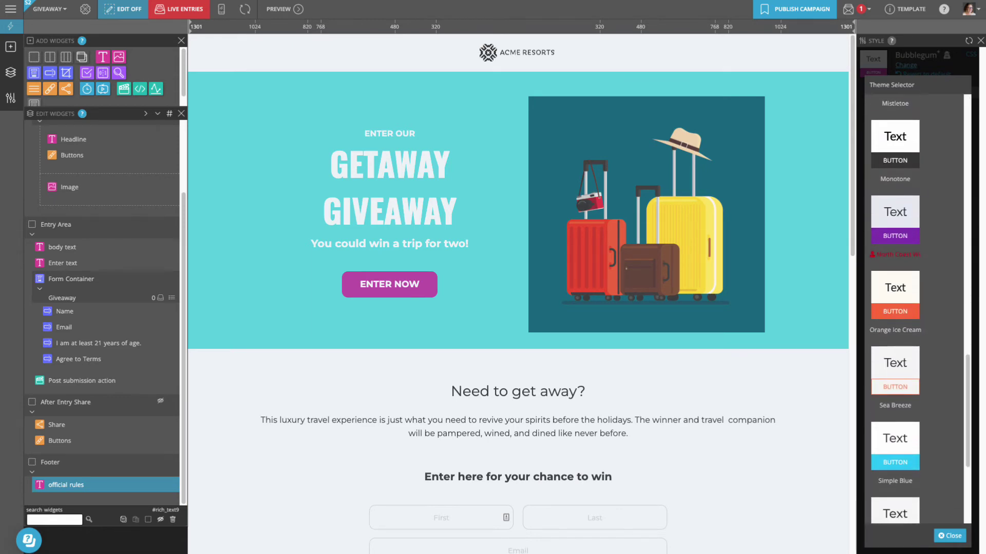
pyautogui.click(916, 303)
pyautogui.click(952, 536)
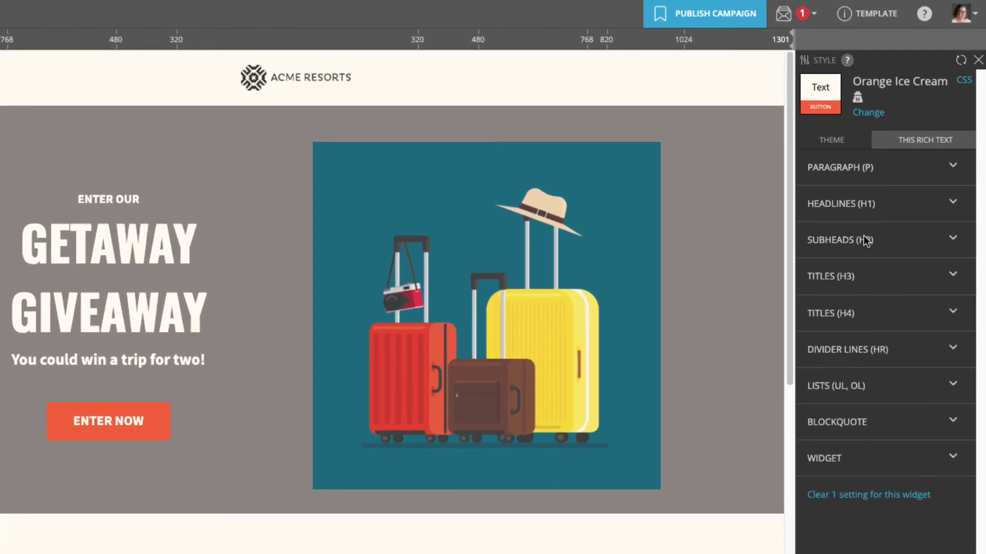
# Set the fourth color swatch in the theme's general colors to hex 046582.
pyautogui.click(838, 143)
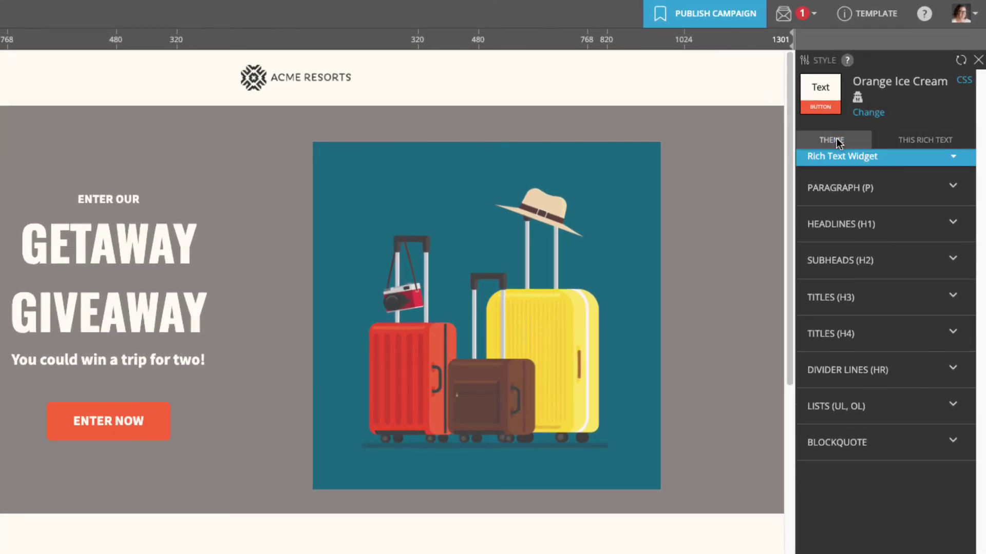
pyautogui.click(910, 157)
pyautogui.click(850, 183)
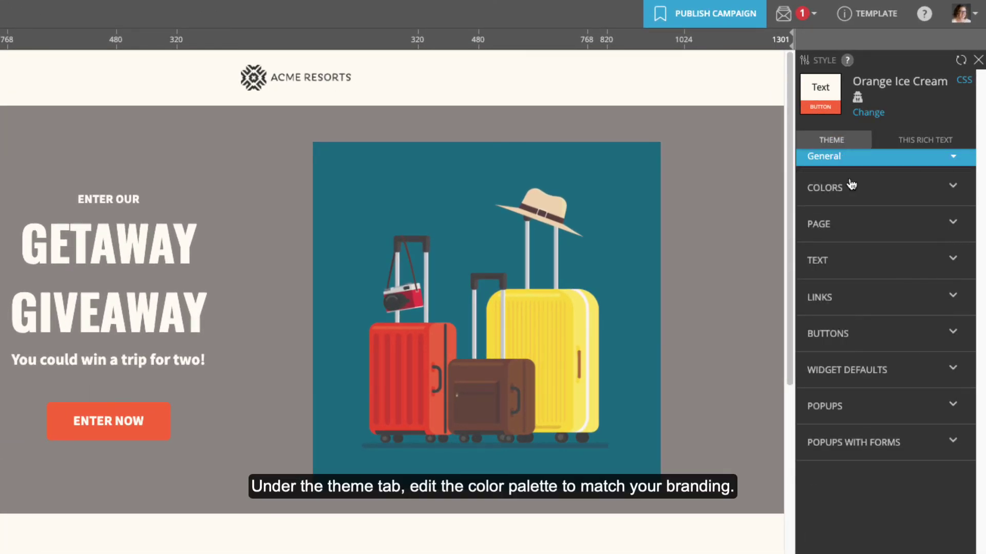
pyautogui.click(902, 190)
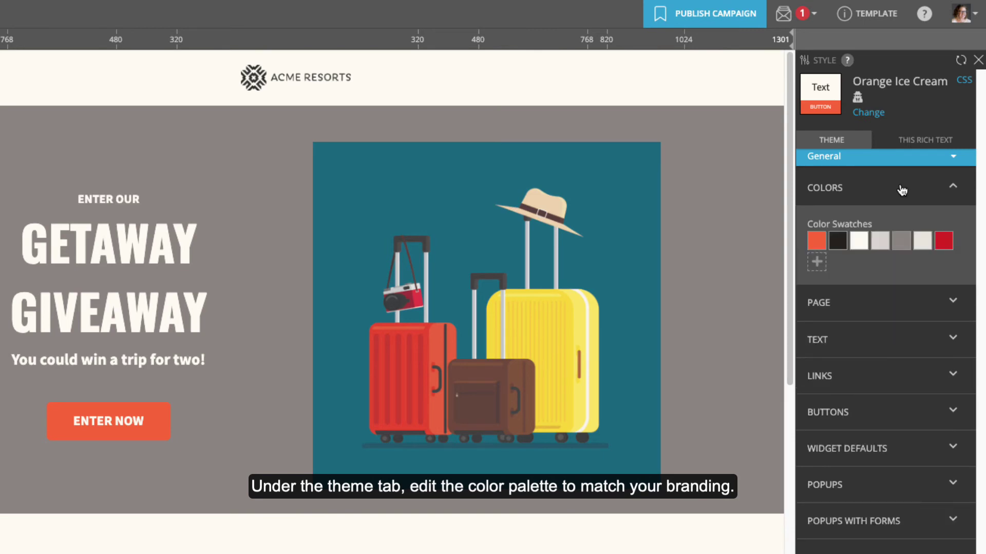
pyautogui.click(882, 245)
pyautogui.click(842, 473)
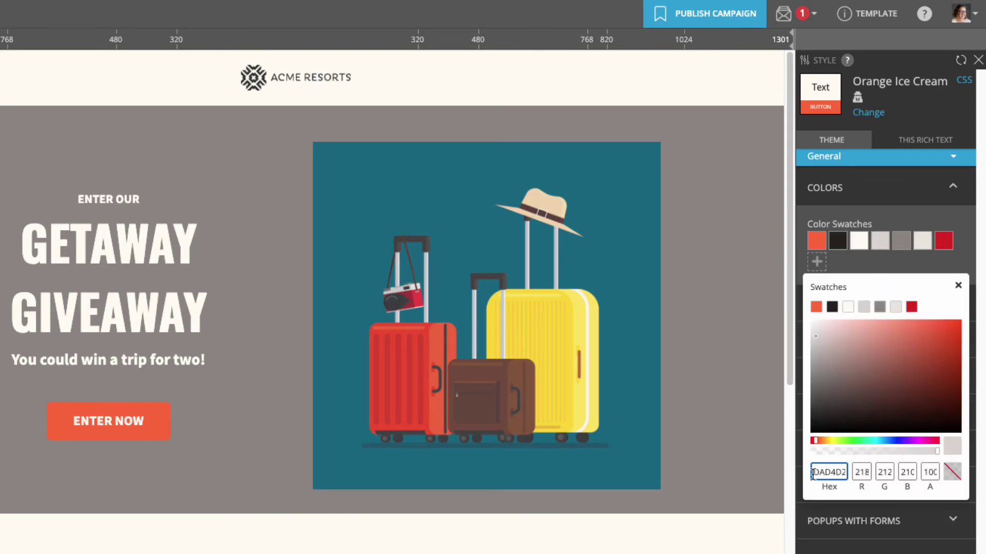
pyautogui.moveTo(812, 472); pyautogui.dragTo(847, 472)
pyautogui.write('046582')
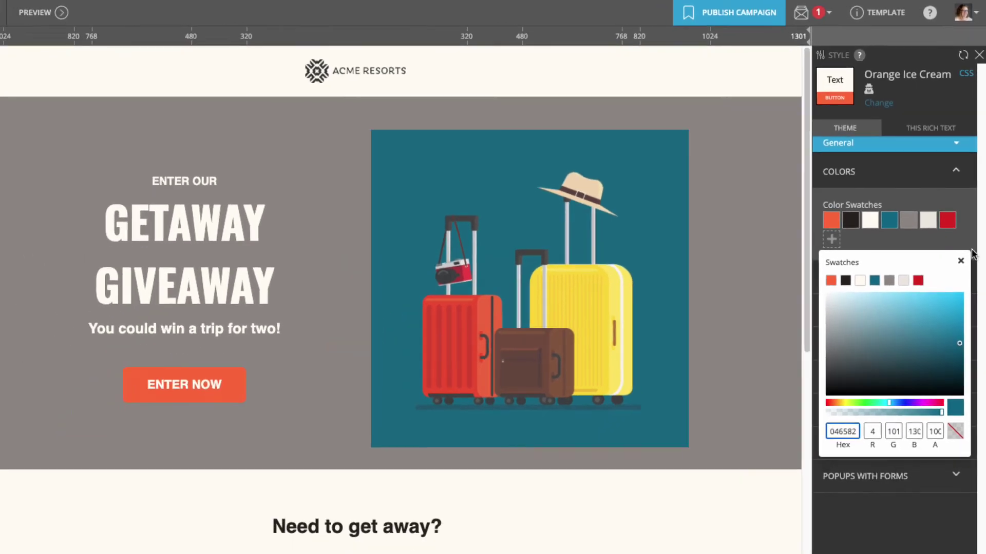
pyautogui.press('Escape')
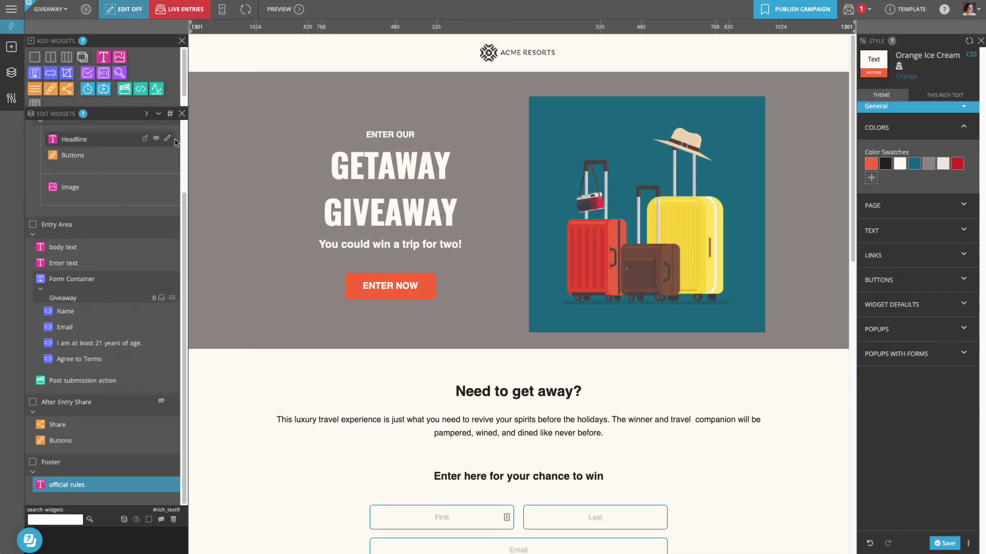
# Set the Main Header container's widget background color to Swatch 4.
pyautogui.scroll(3, 109, 180)
pyautogui.click(108, 180)
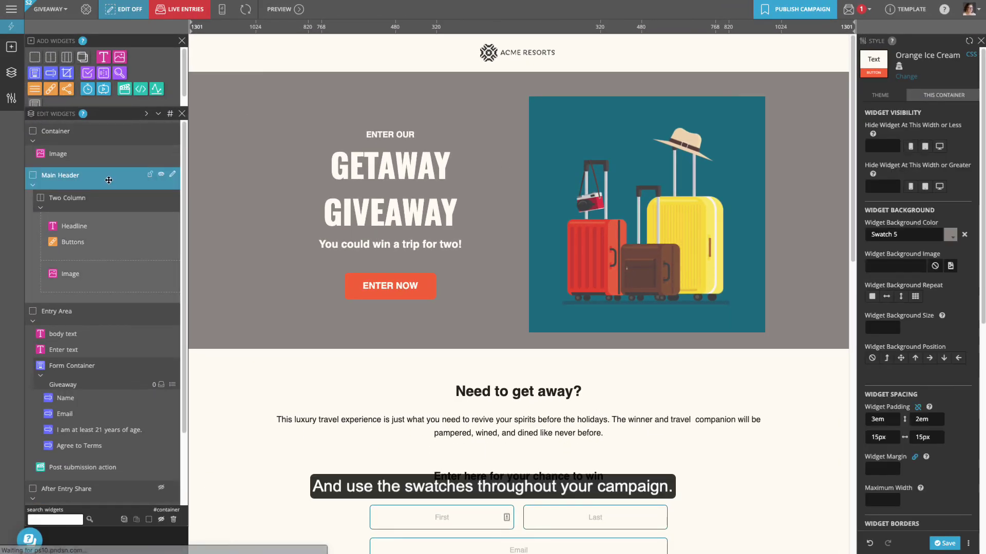
pyautogui.click(950, 236)
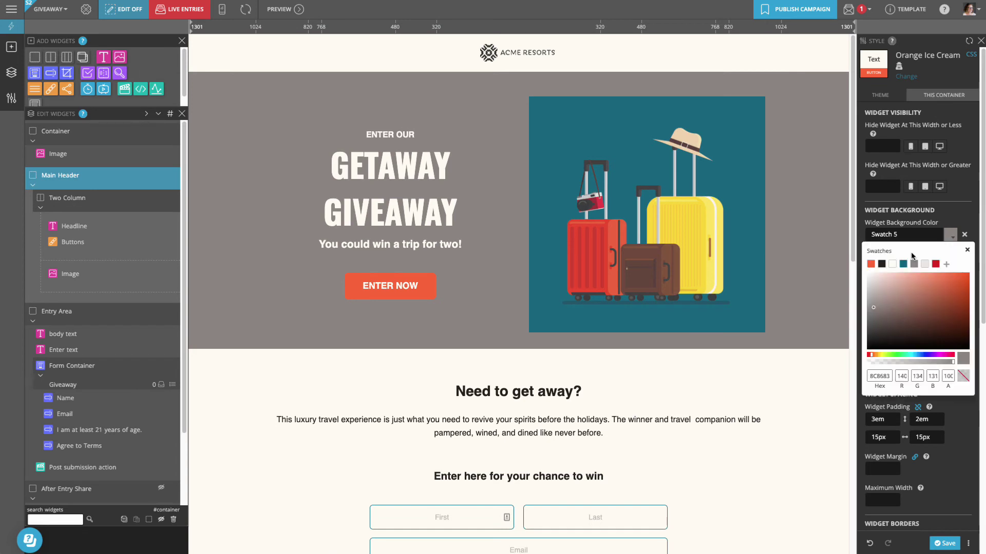
pyautogui.click(904, 264)
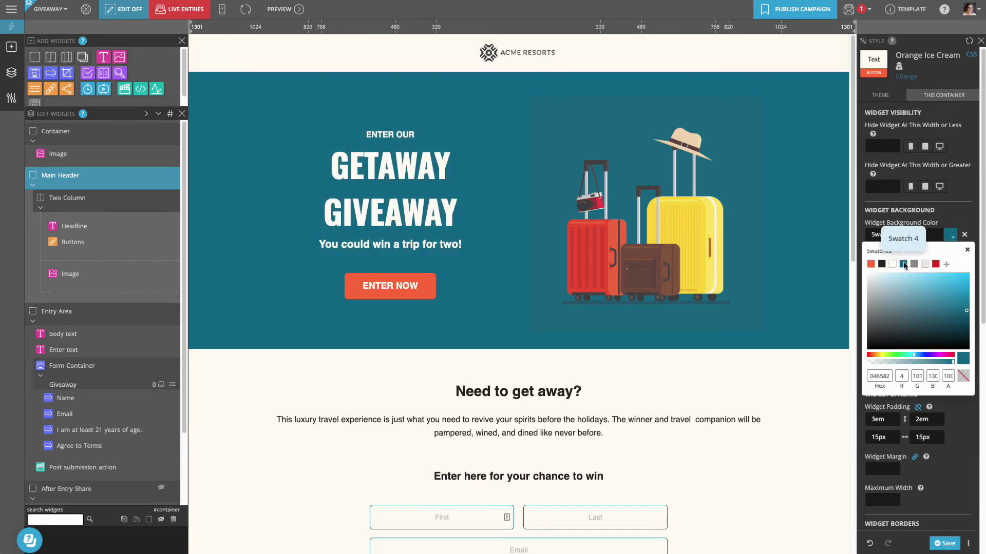
pyautogui.click(967, 251)
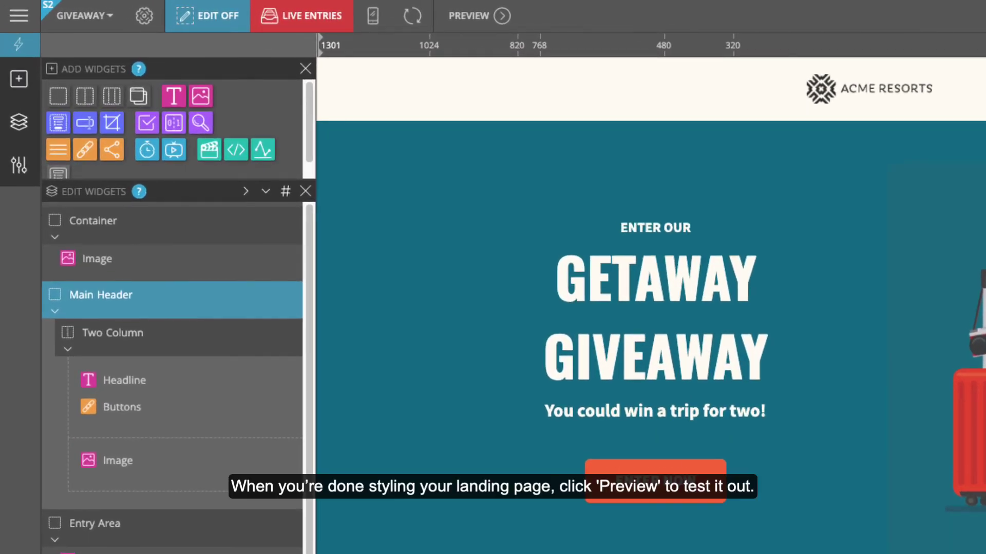
# Preview the campaign and look over the landing page down to the entry form.
pyautogui.click(501, 16)
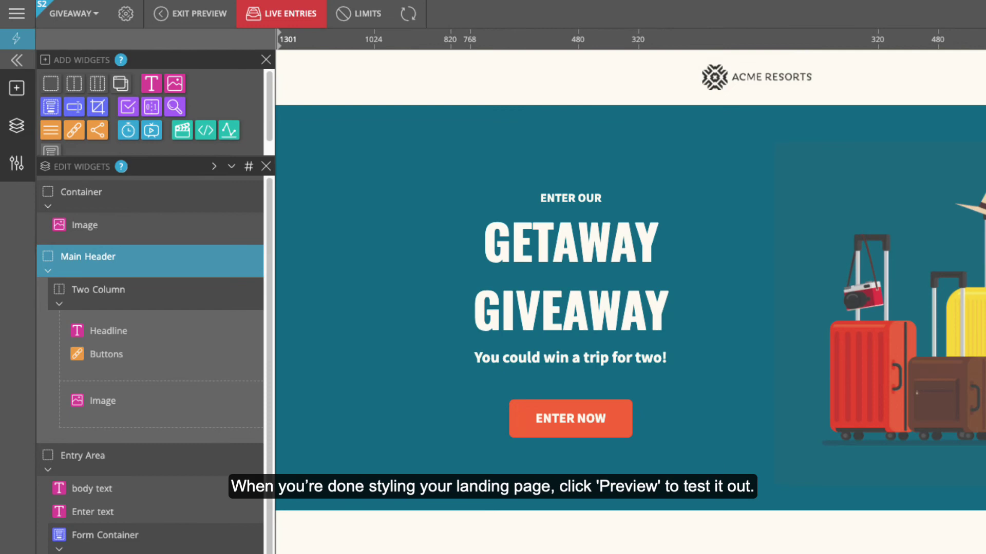
pyautogui.scroll(-5, 789, 456)
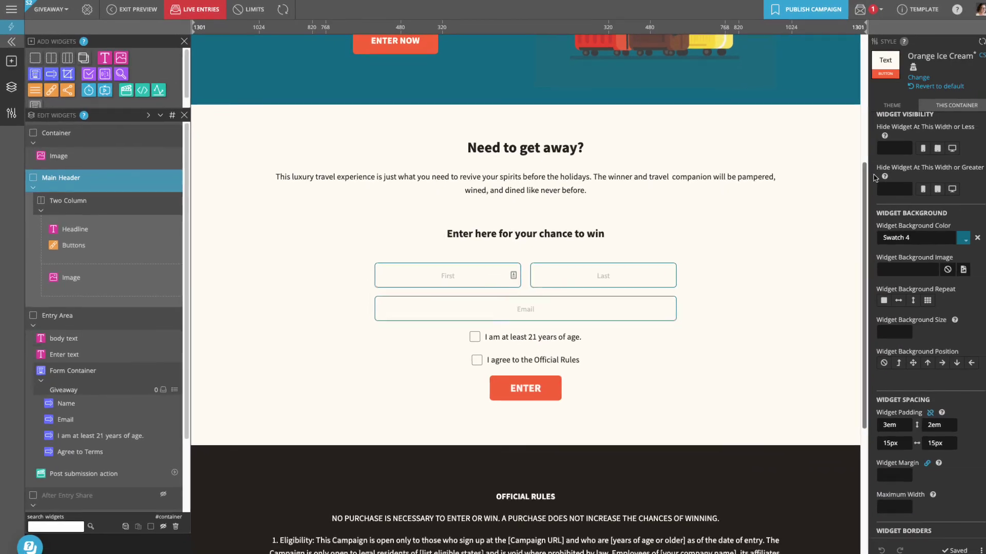
# Submit a test entry in the preview with the entrant's name and email, confirming the 21-year age requirement and agreement to the Official Rules.
pyautogui.click(789, 457)
pyautogui.click(462, 306)
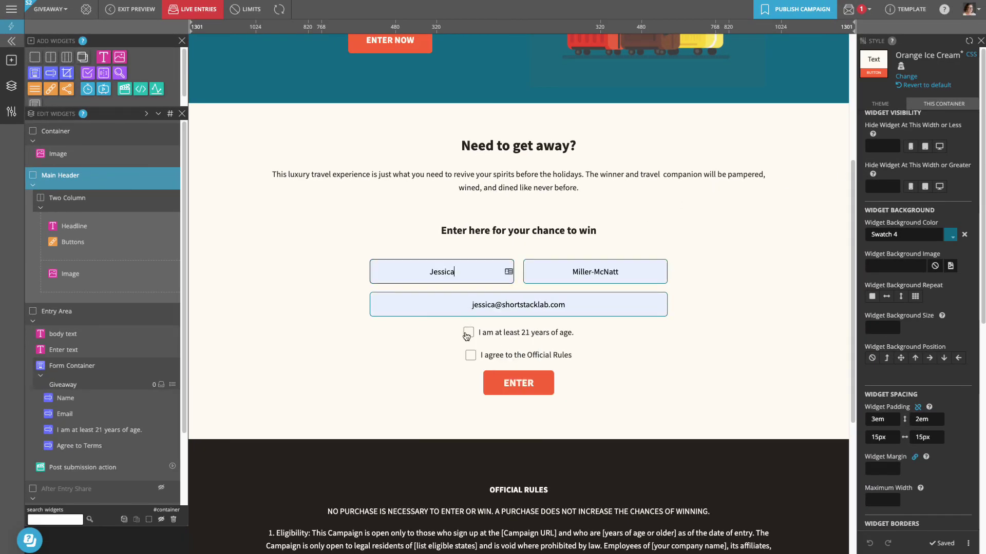
pyautogui.click(468, 333)
pyautogui.click(524, 385)
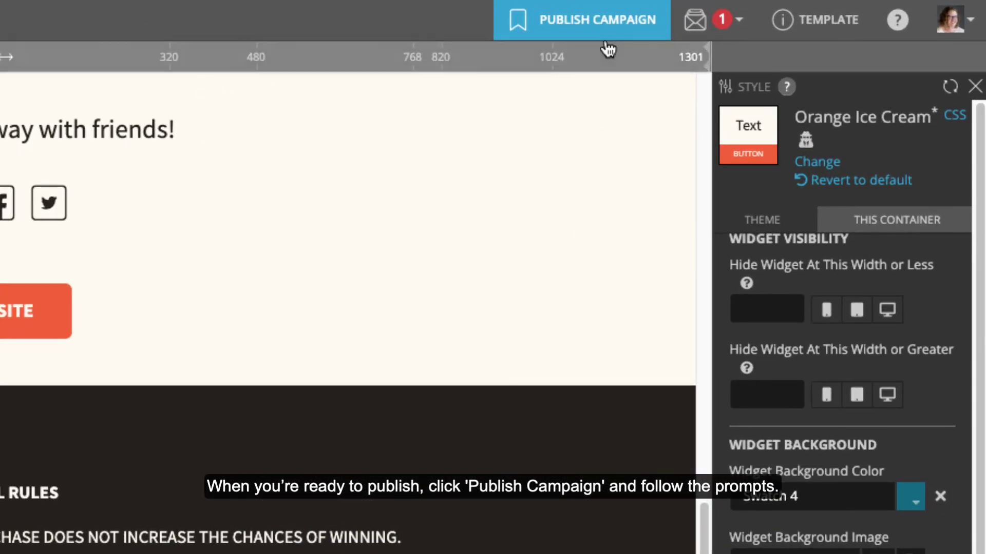
# Publish the campaign as a landing page with the suggested URL m.lndg.page/N8zw6W, and open the live page.
pyautogui.click(605, 26)
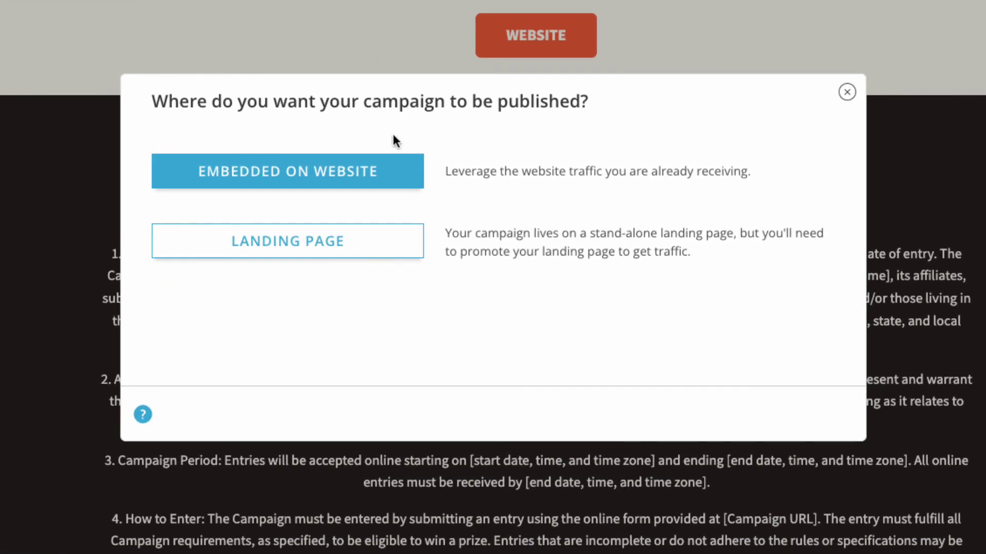
pyautogui.click(334, 241)
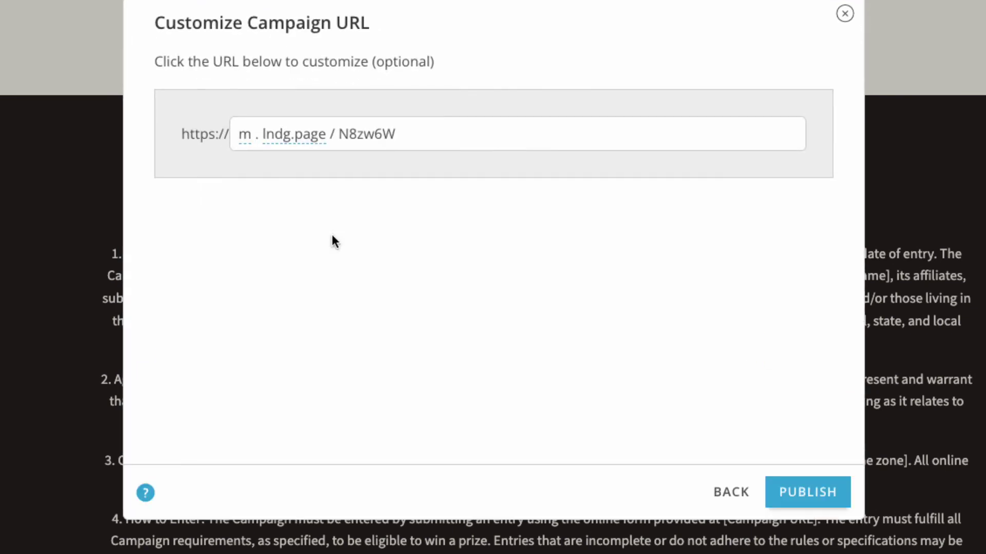
pyautogui.click(799, 482)
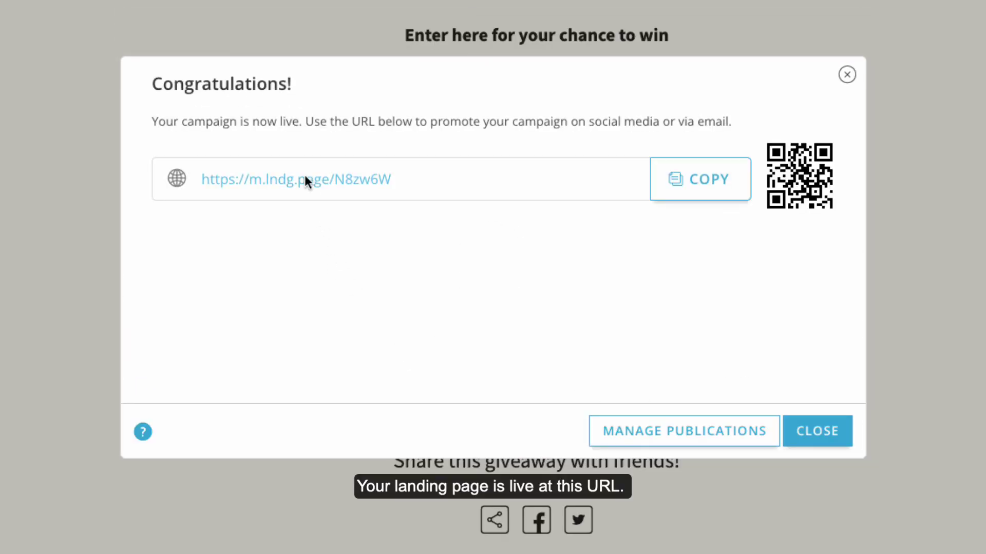
pyautogui.click(305, 180)
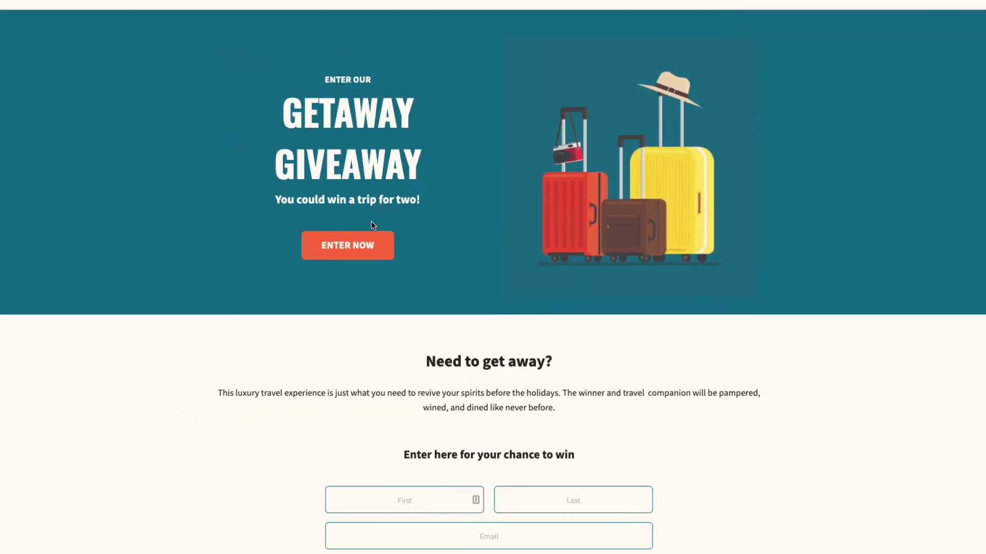